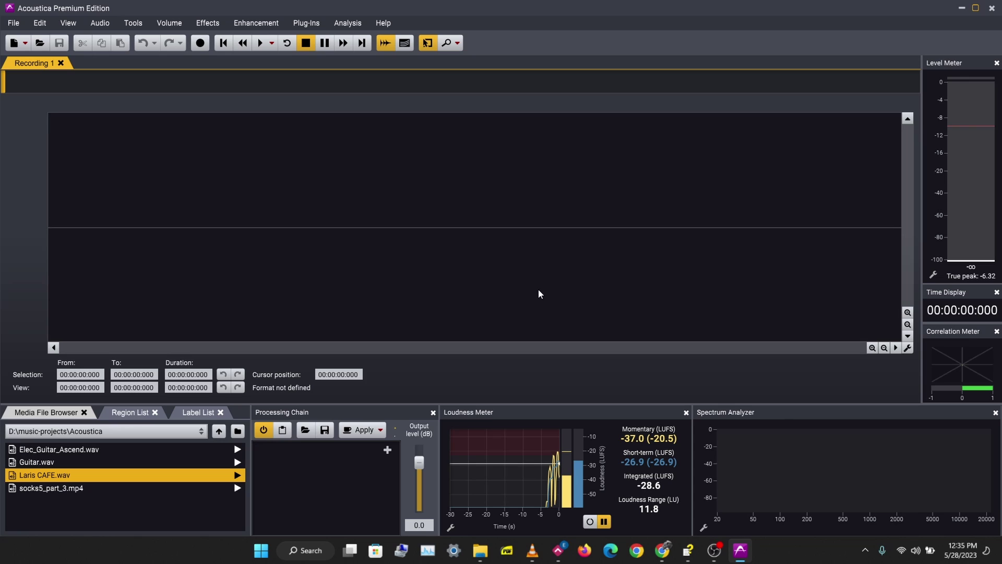
- Open Laris CAFE.wav from the Media File Browser and play its opening, then stop playback
double_click(43, 476)
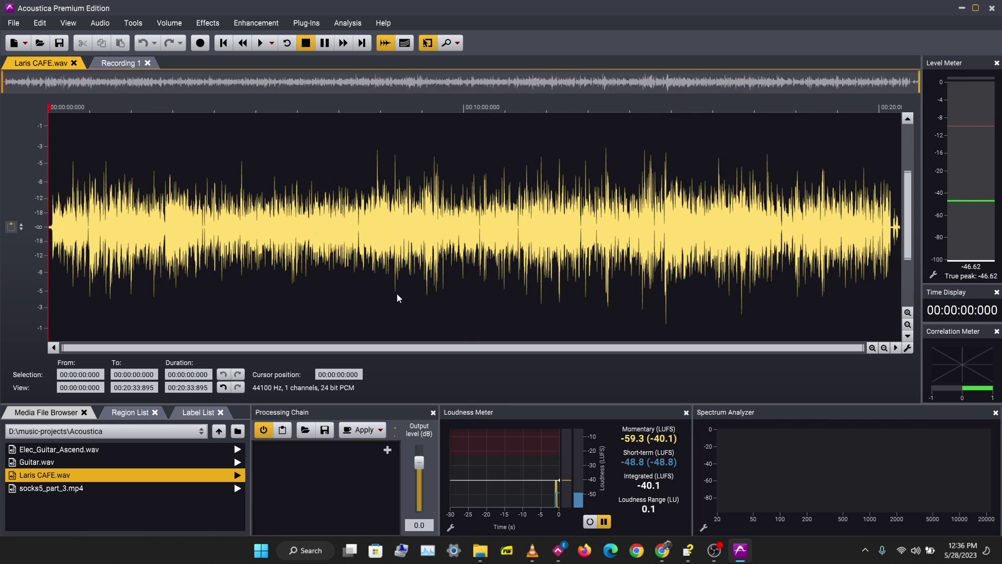
scroll(267, 274, up, 5)
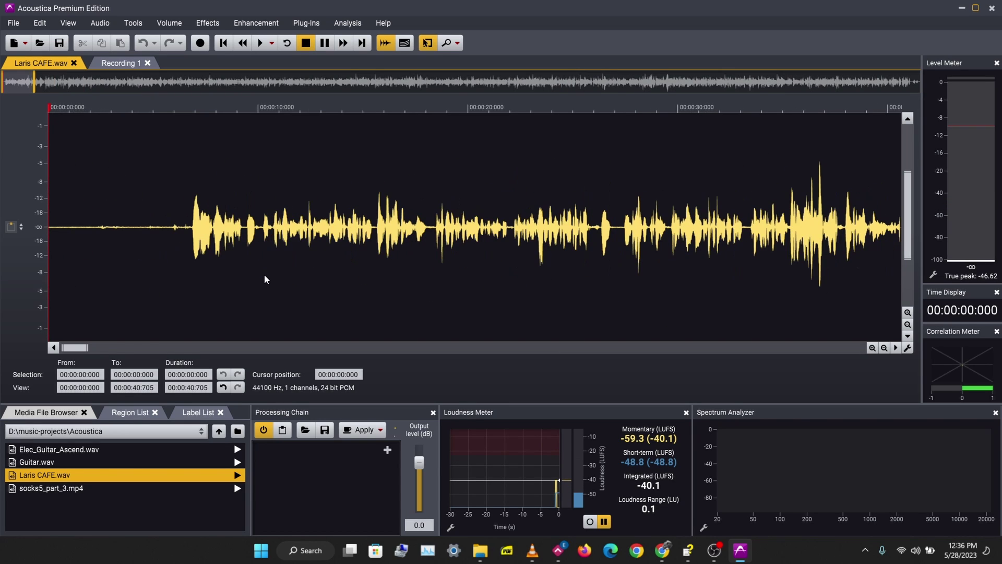
key(space)
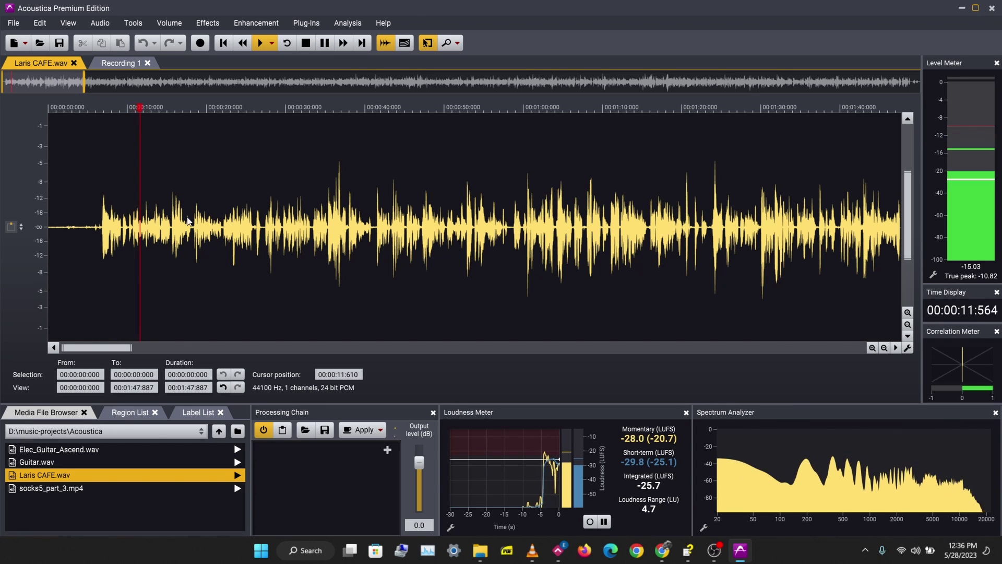
scroll(282, 169, down, 5)
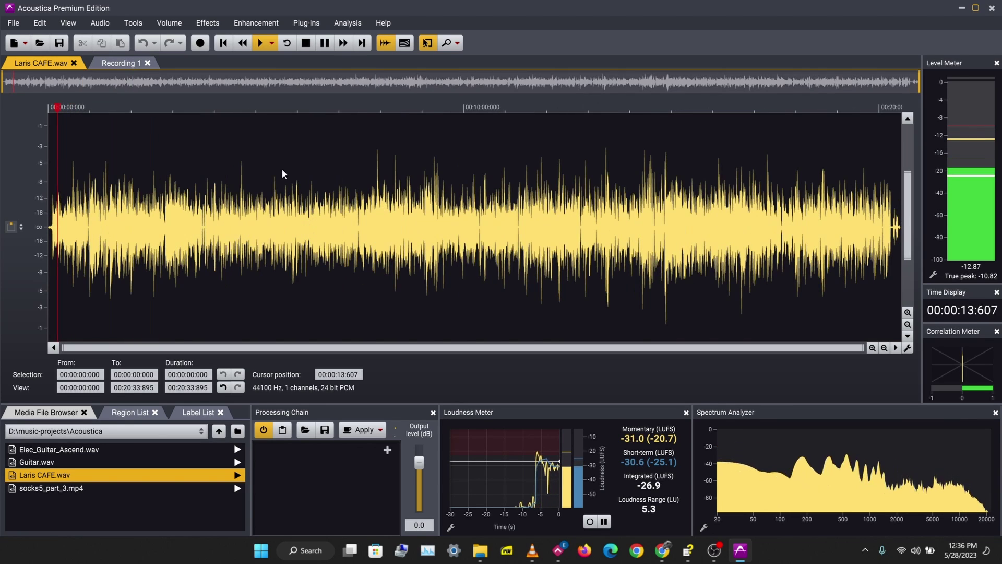
key(space)
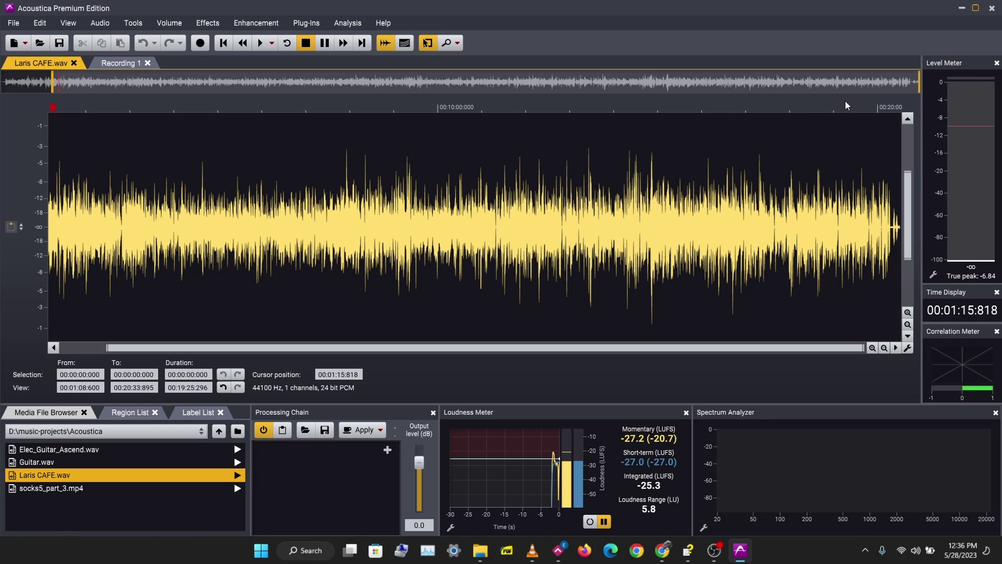
click(867, 102)
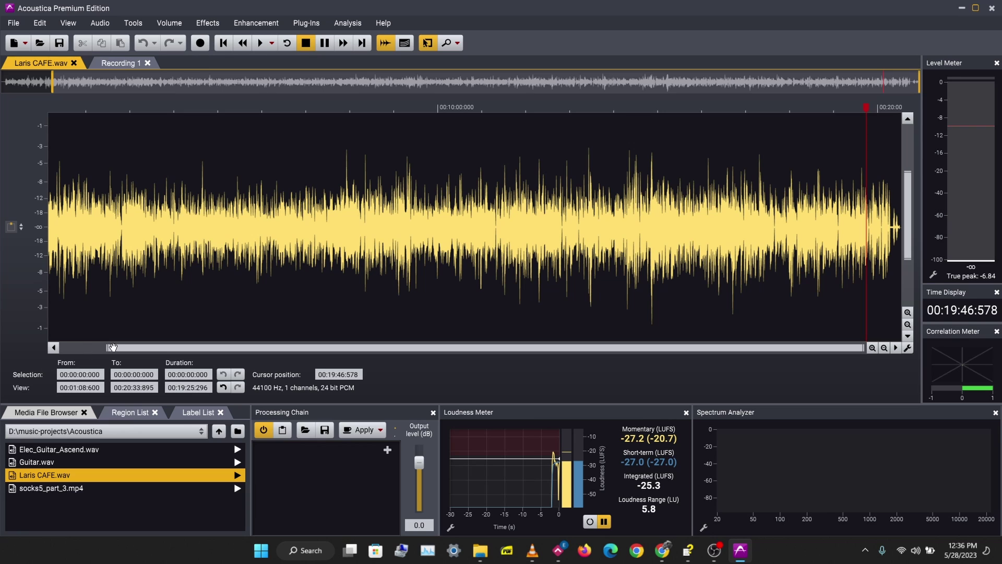
drag(106, 348, 753, 348)
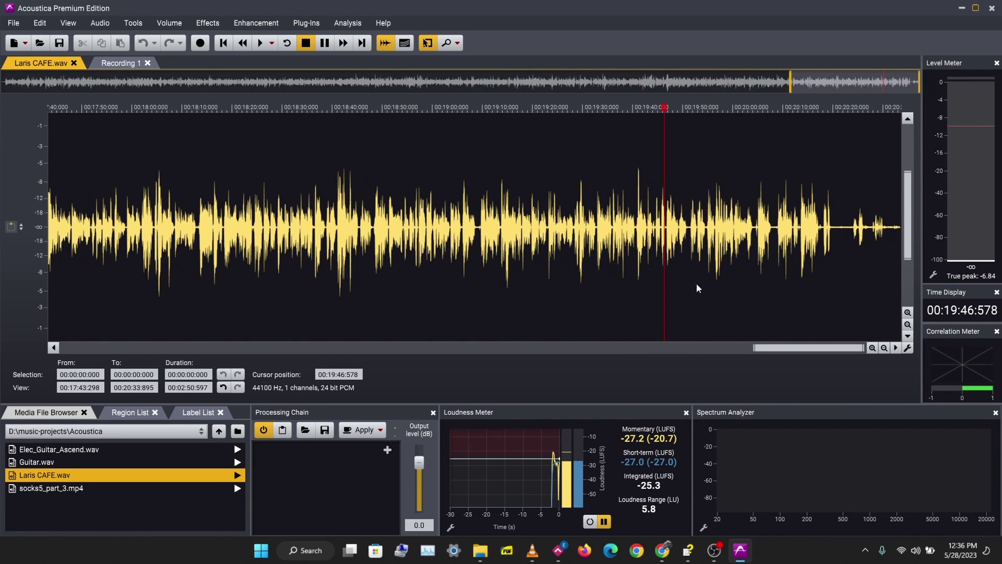
key(space)
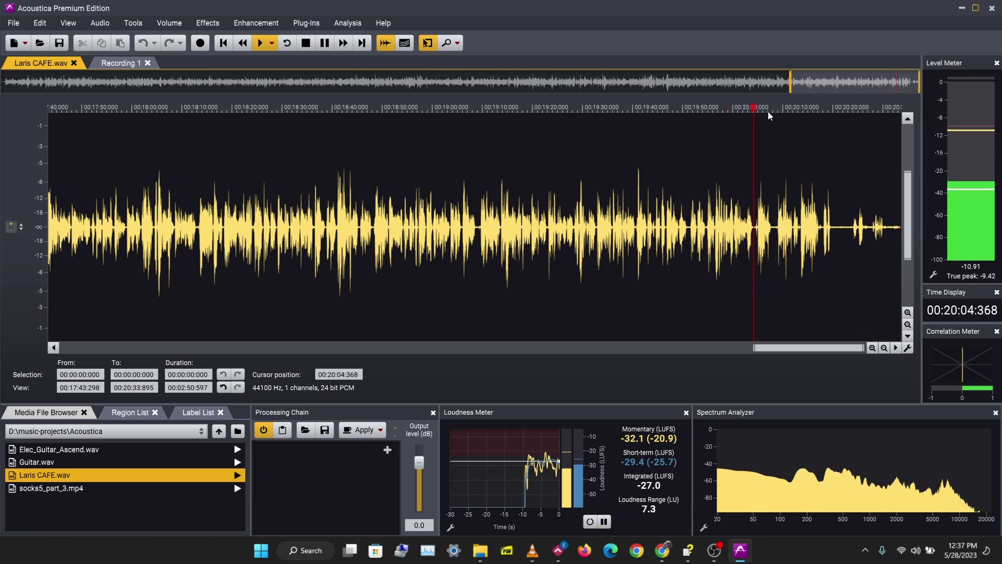
key(space)
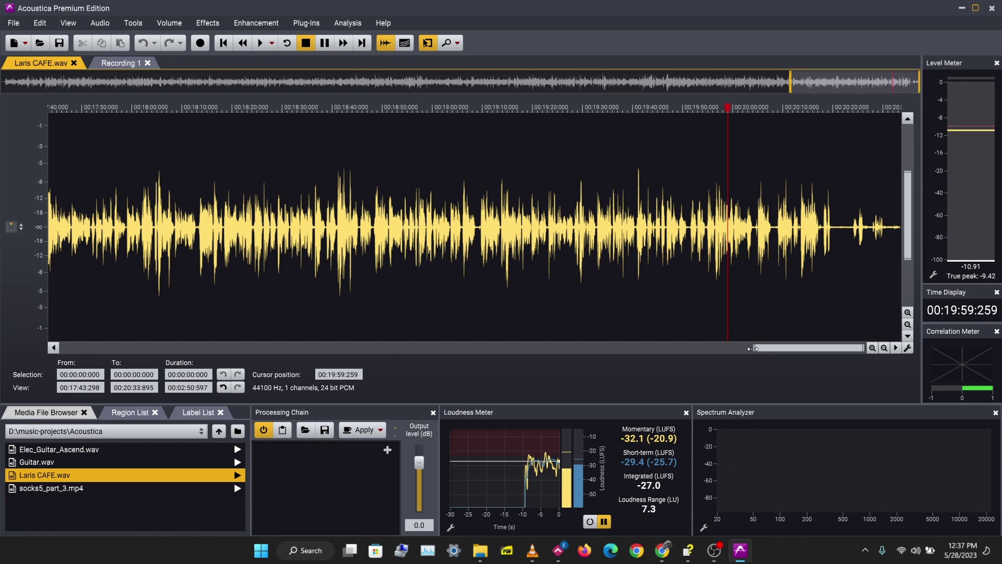
drag(755, 348, 61, 347)
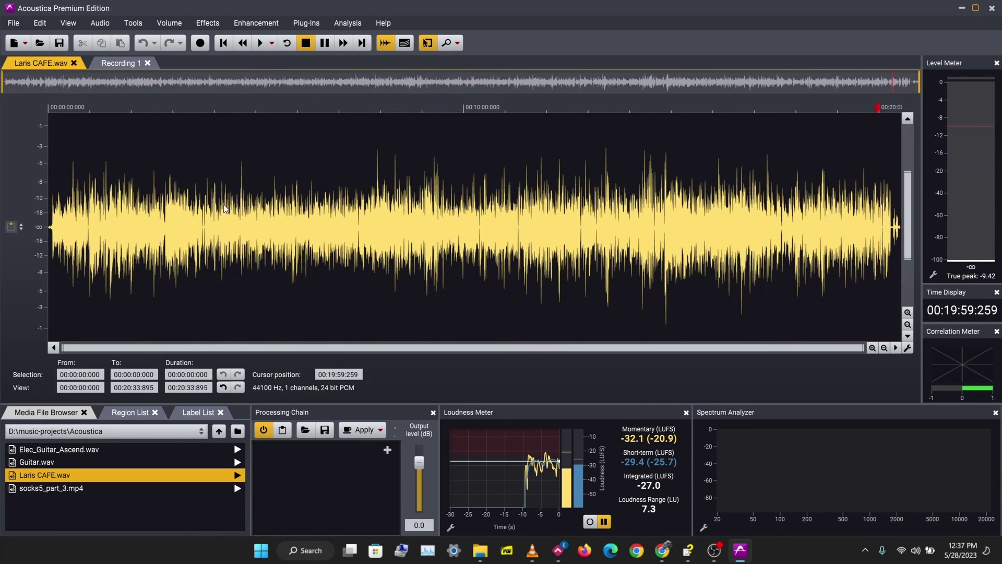
click(451, 107)
click(333, 105)
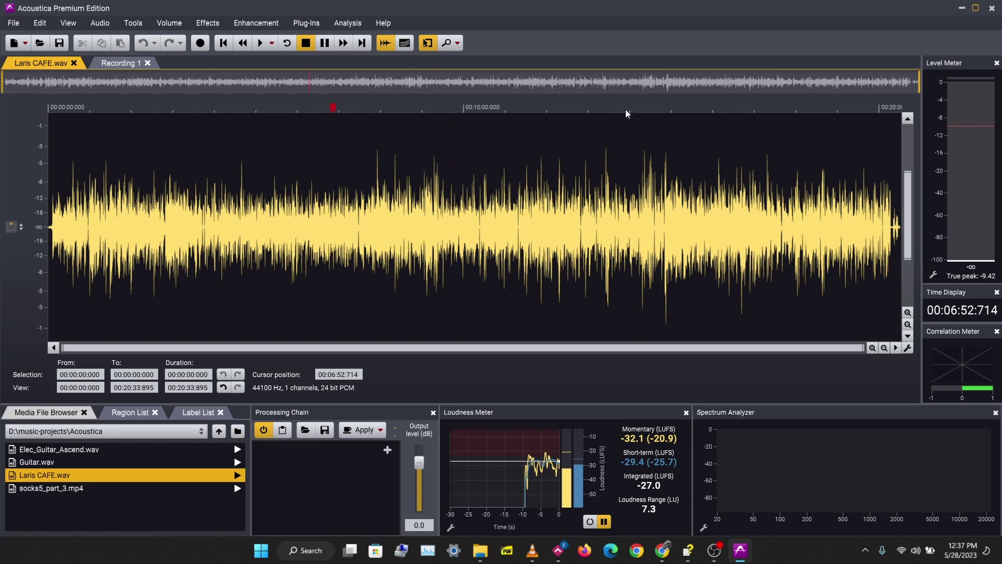
click(633, 107)
click(334, 105)
click(340, 215)
click(329, 281)
- Select the whole recording and open Normalize, trying True peak and Sample peak measurement
key(ctrl+a)
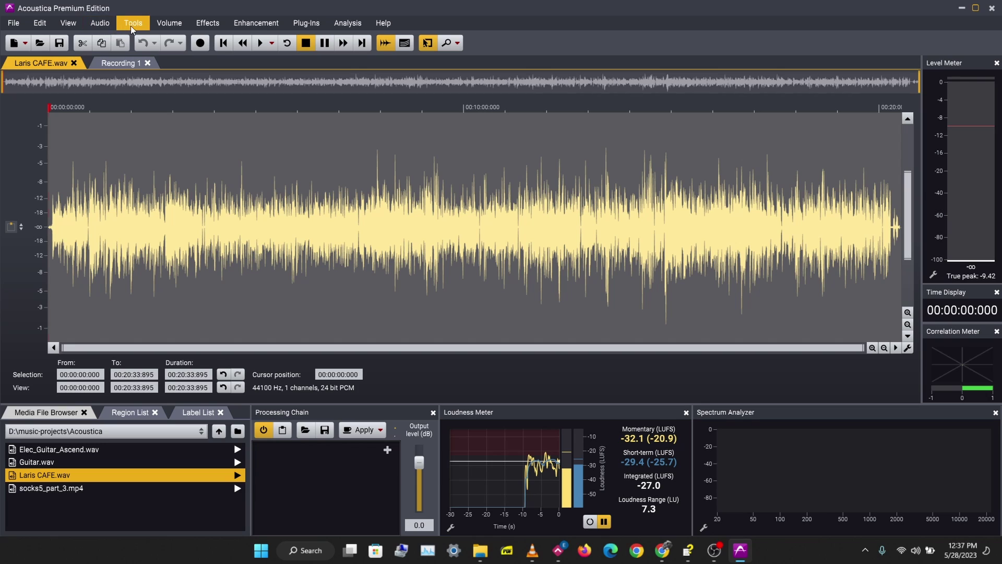
click(168, 22)
click(180, 54)
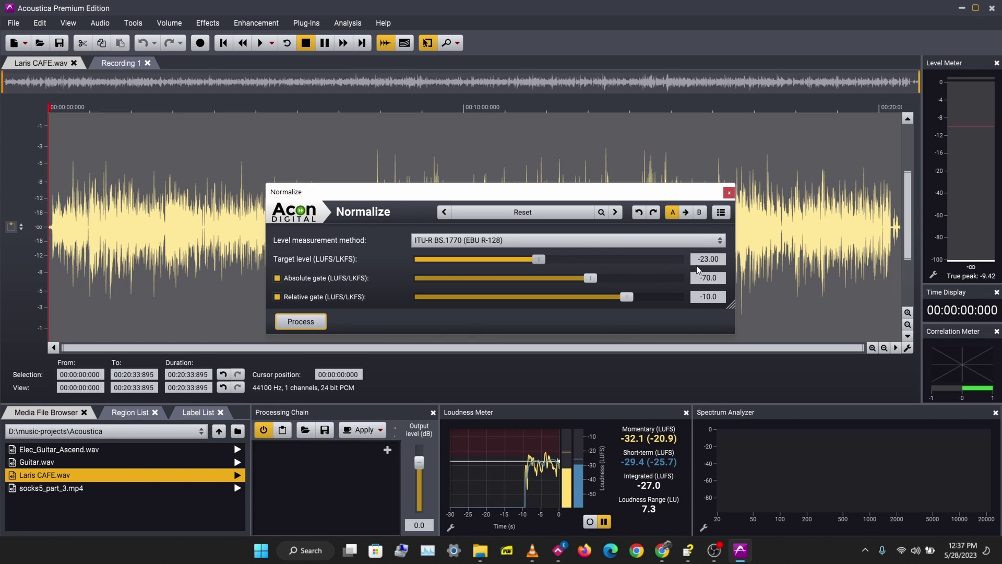
click(665, 243)
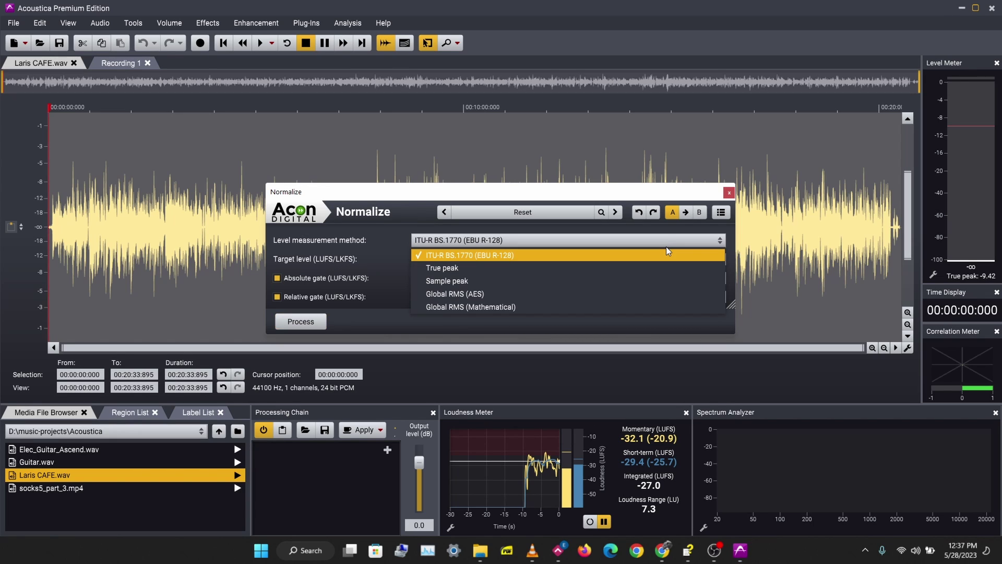
click(577, 267)
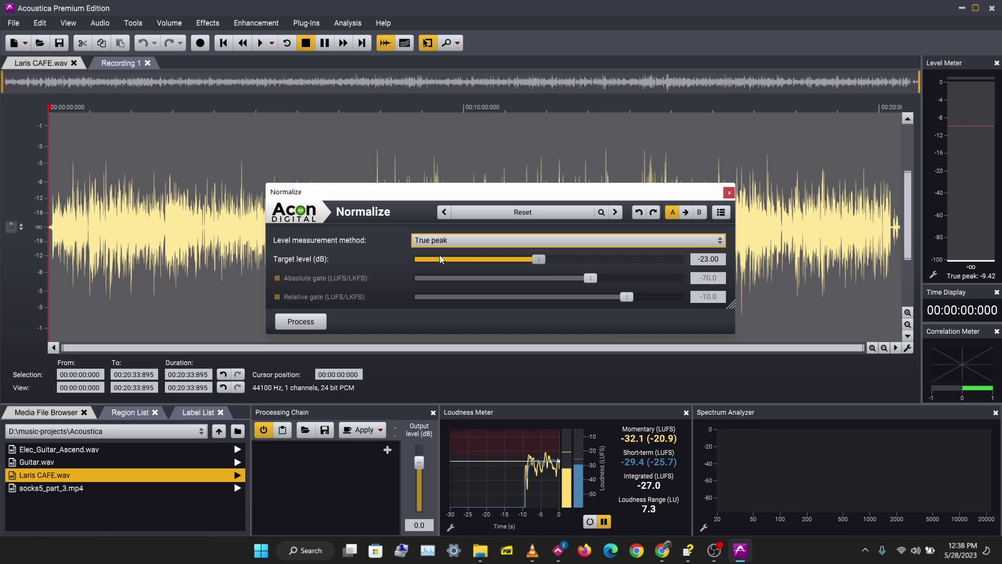
click(617, 242)
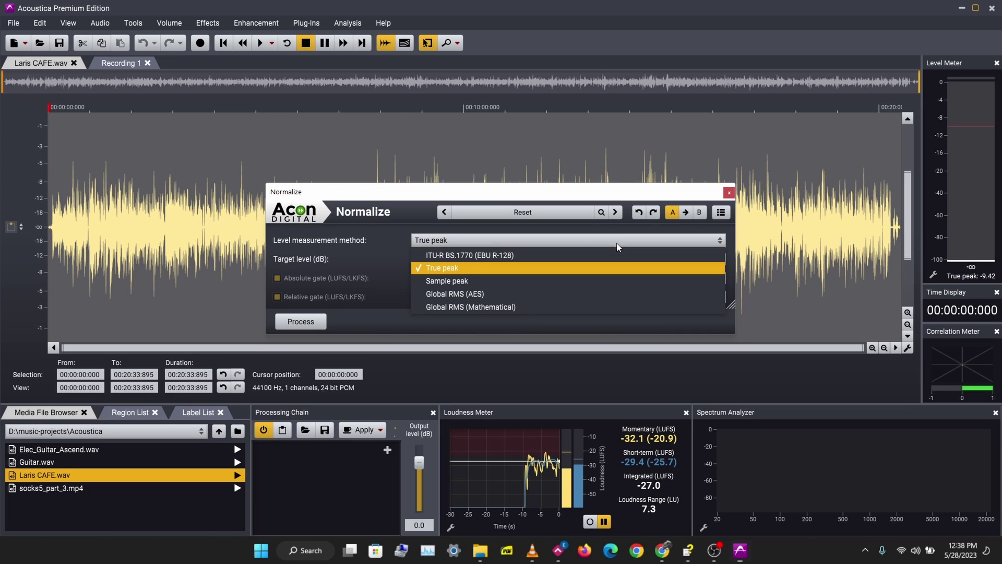
click(485, 280)
- Normalize the whole recording to -23 LUFS with ITU-R BS.1770 (EBU R-128) loudness measurement
click(506, 238)
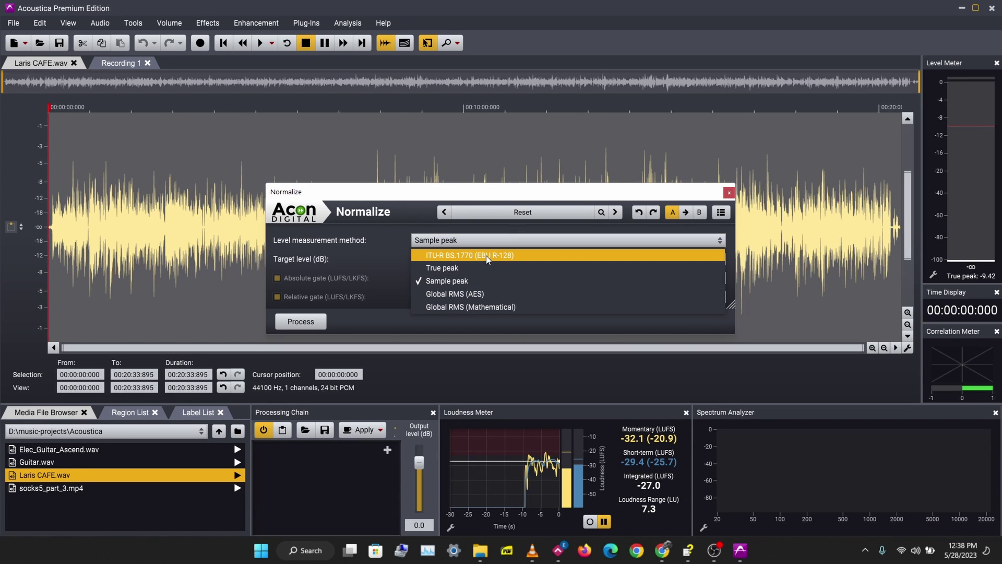
click(486, 255)
click(470, 240)
click(446, 268)
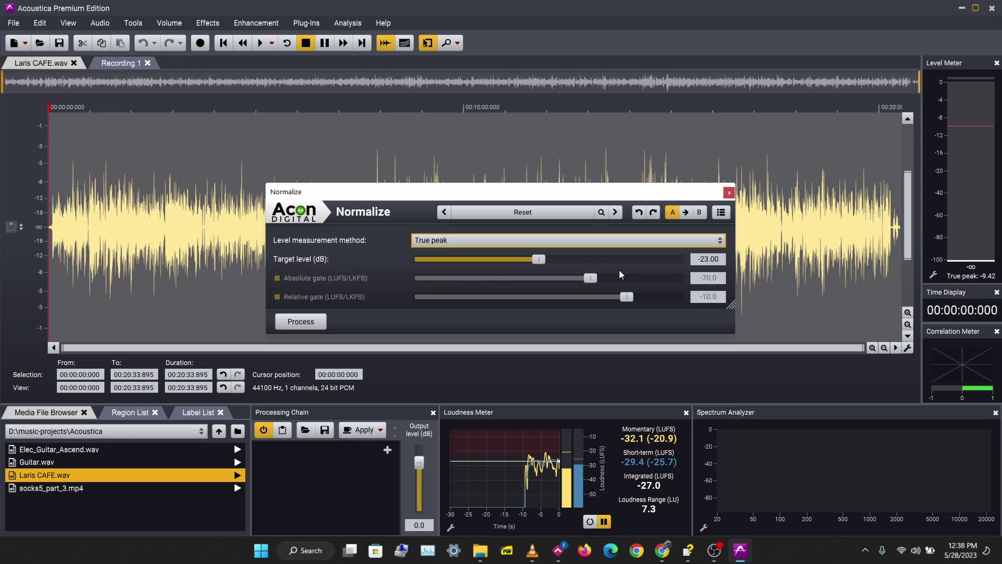
click(484, 240)
click(477, 253)
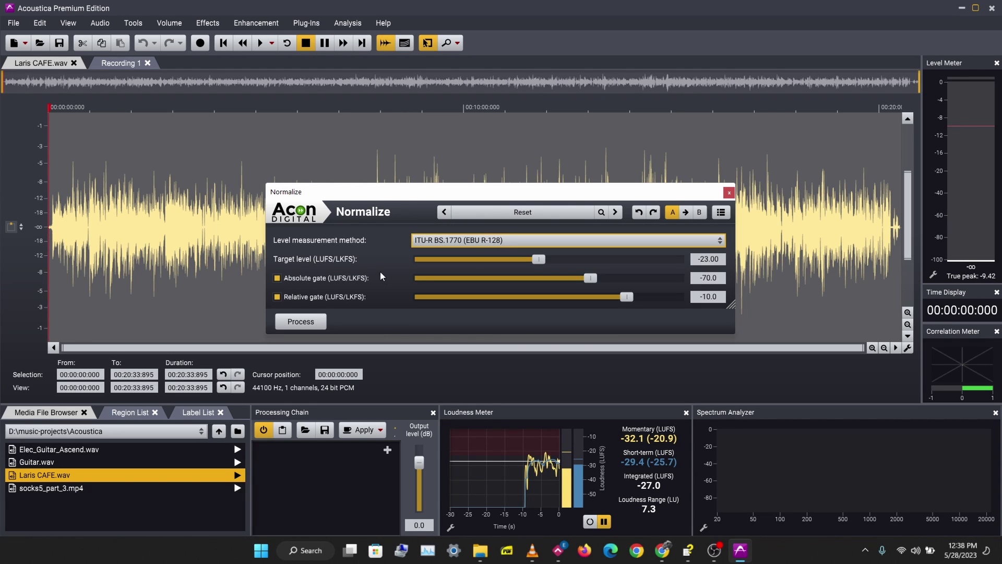
click(309, 321)
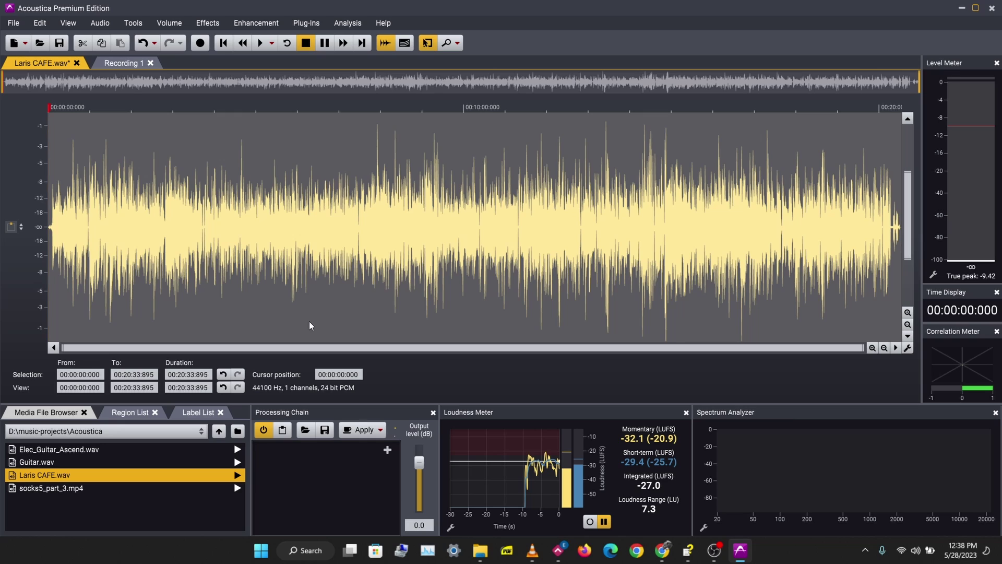
- Undo the loudness normalization, then normalize to a 0.00 dB True peak target level instead
key(ctrl+z)
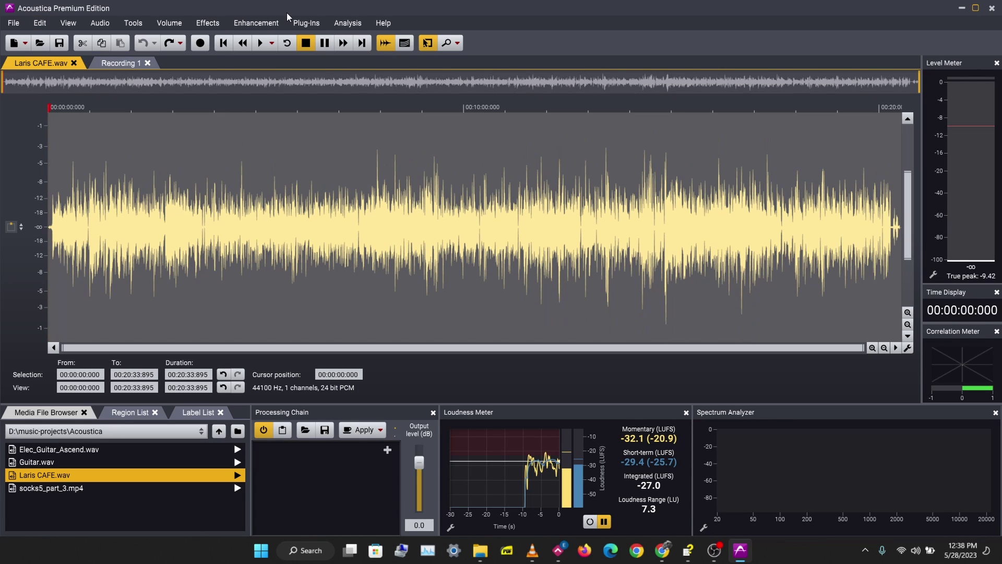
click(169, 23)
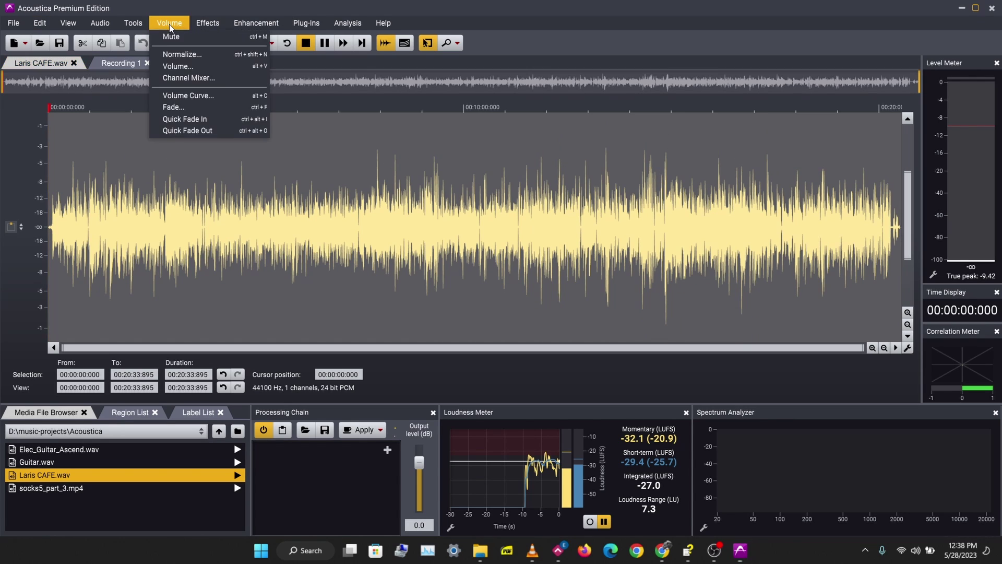
click(203, 53)
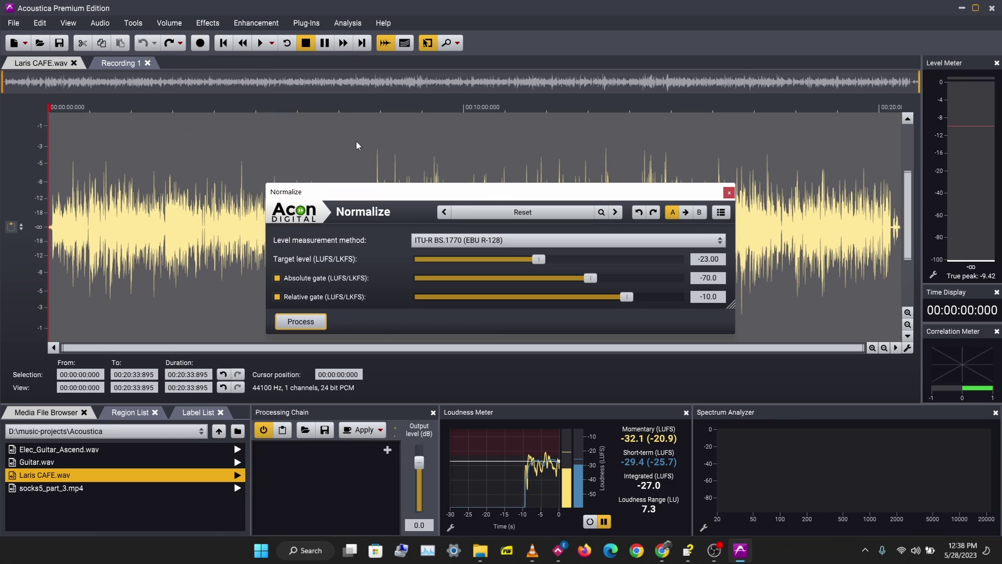
click(503, 241)
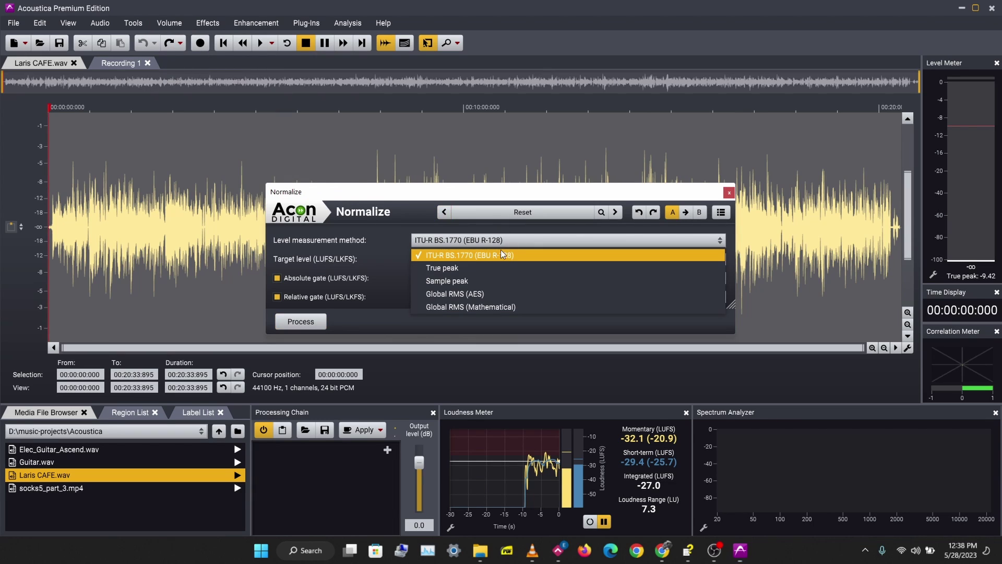
click(460, 269)
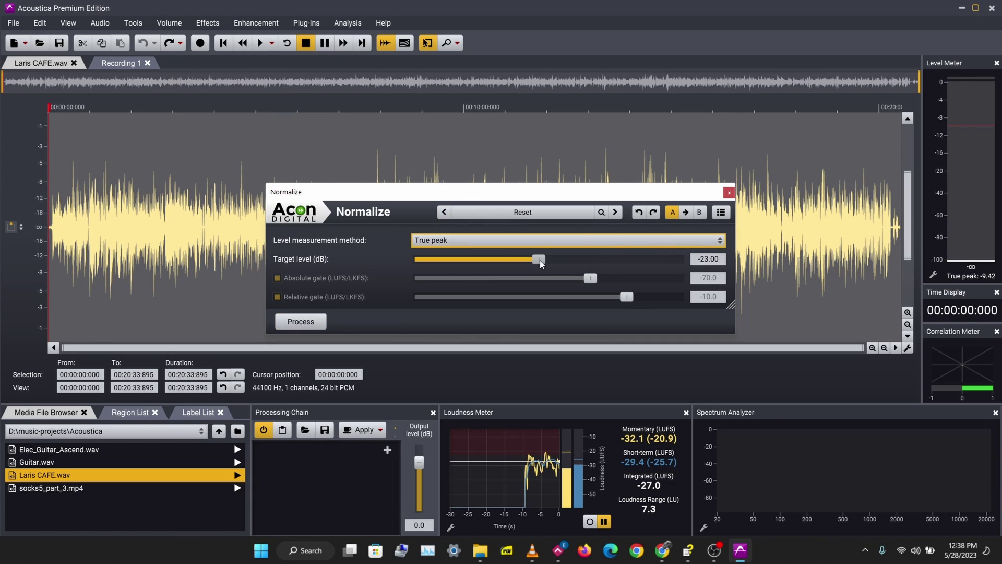
drag(540, 260, 652, 268)
click(708, 259)
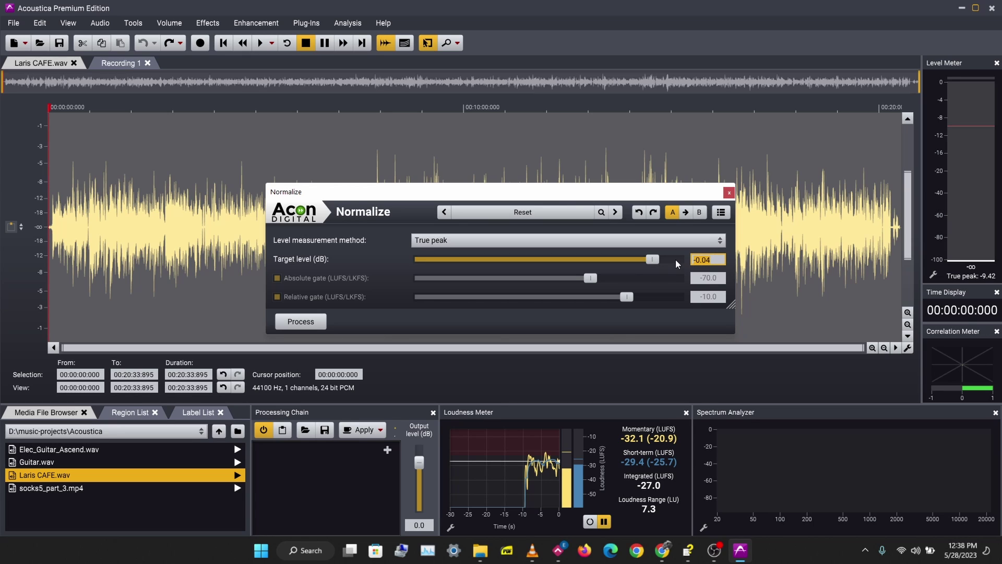
key(BackSpace)
key(Return)
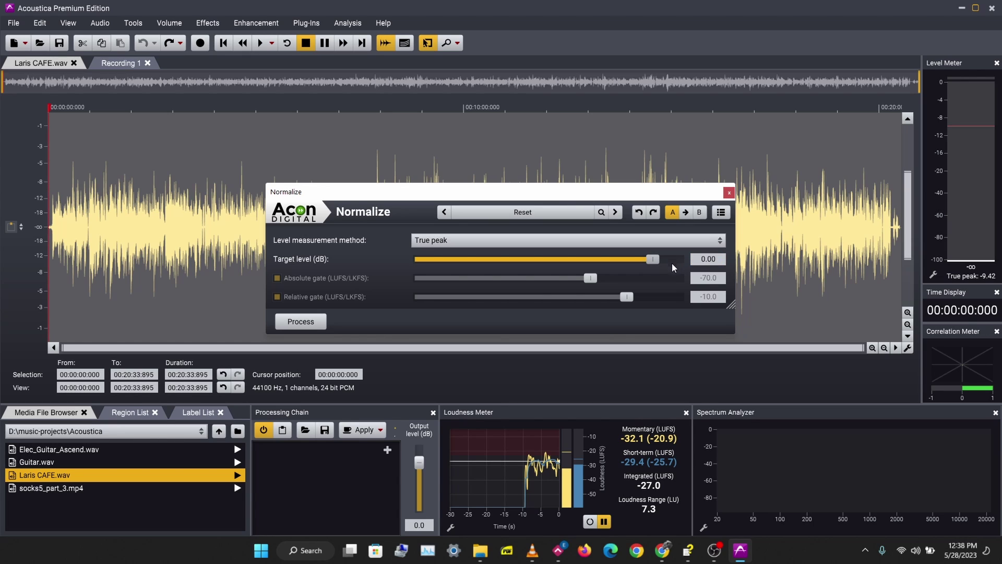
click(311, 320)
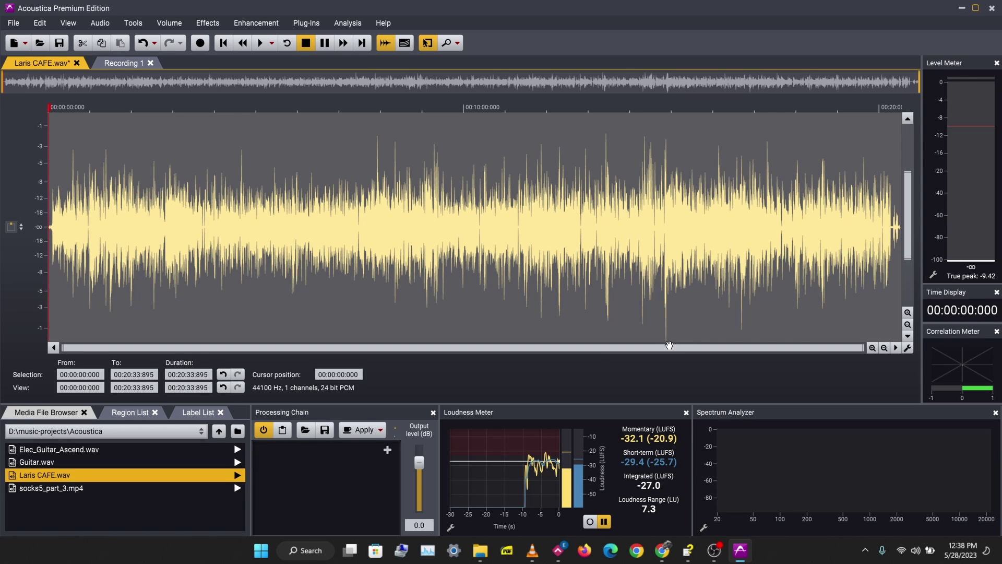
- Play the normalized recording from the 2:02 mark for a few seconds, then stop
key(space)
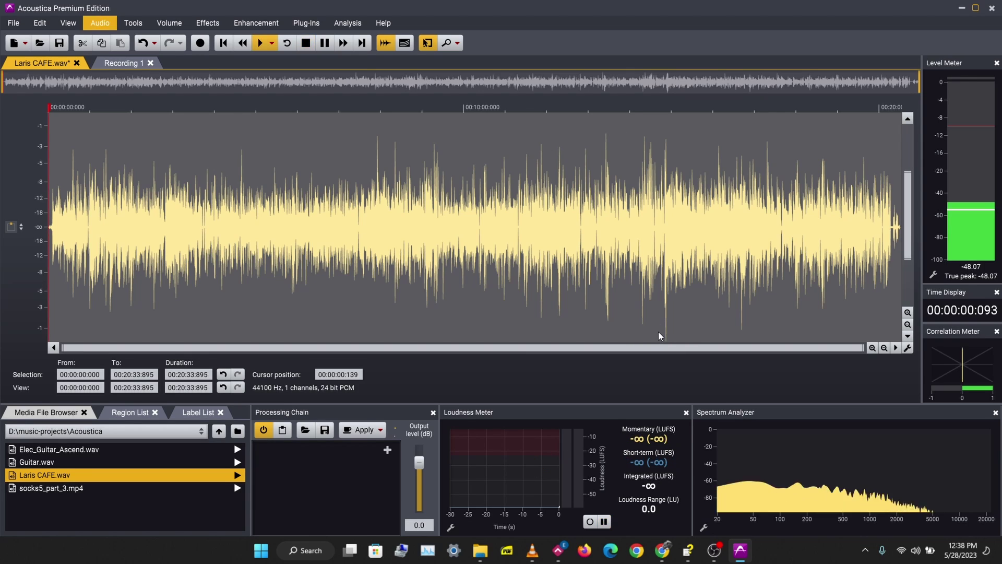
key(space)
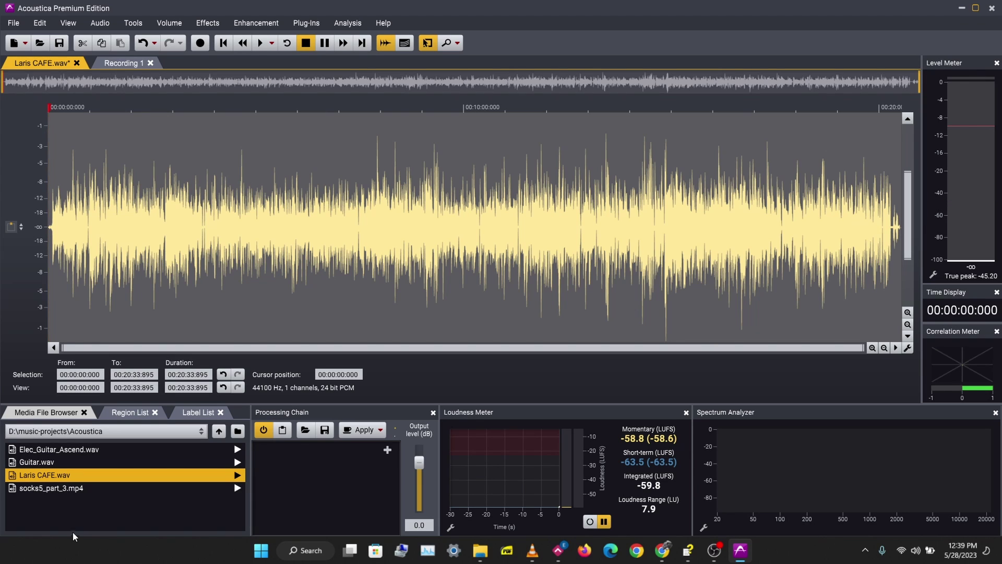
click(132, 220)
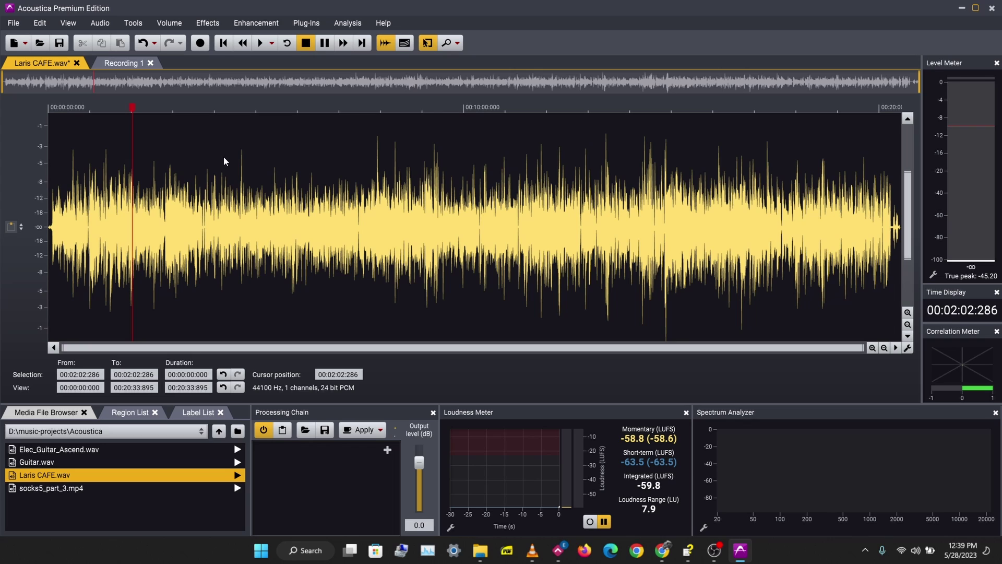
key(space)
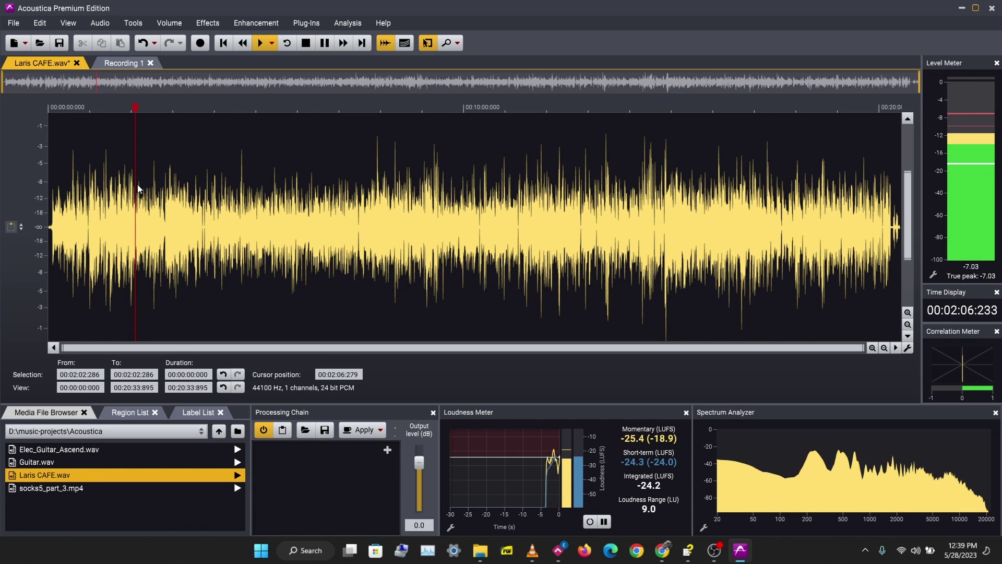
key(space)
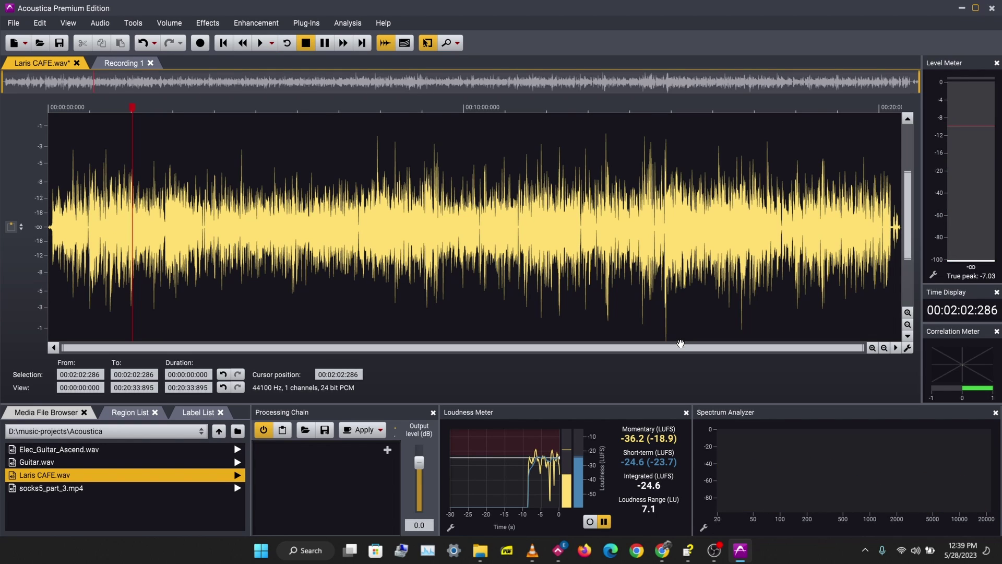
- Select the silent first 6.4 seconds, delete them with Edit > Delete, then undo the deletion
click(58, 107)
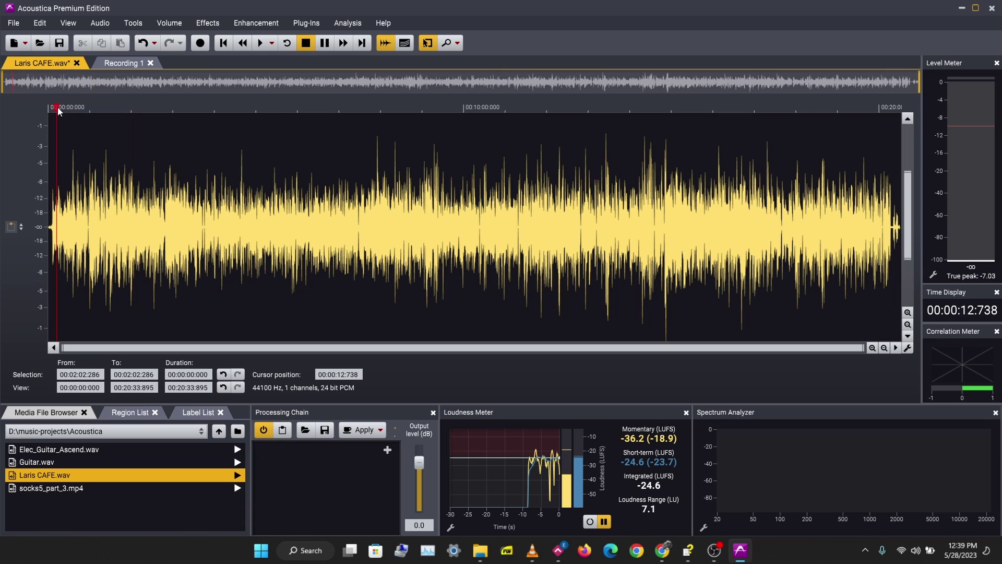
drag(864, 348, 98, 336)
drag(148, 237, 47, 245)
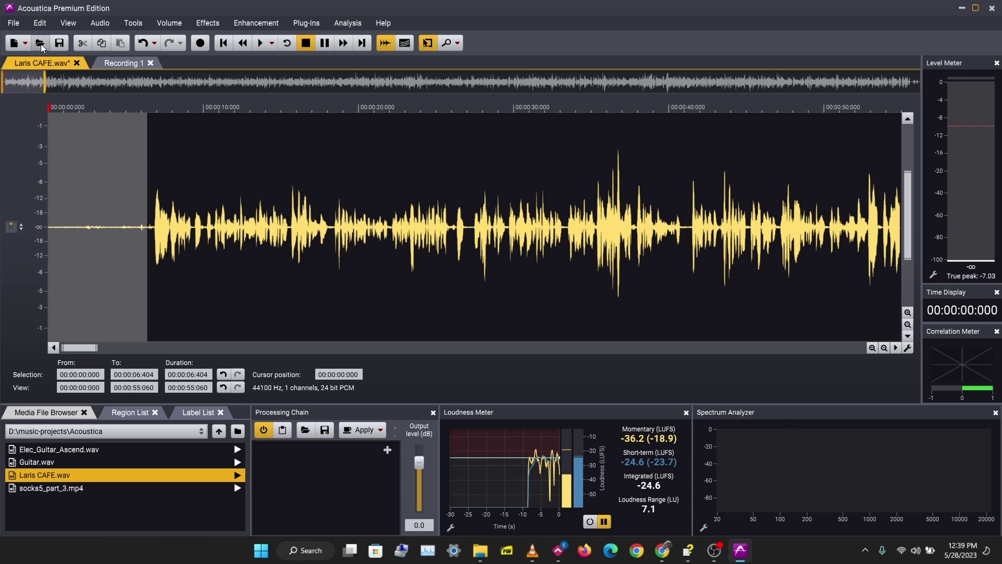
click(38, 24)
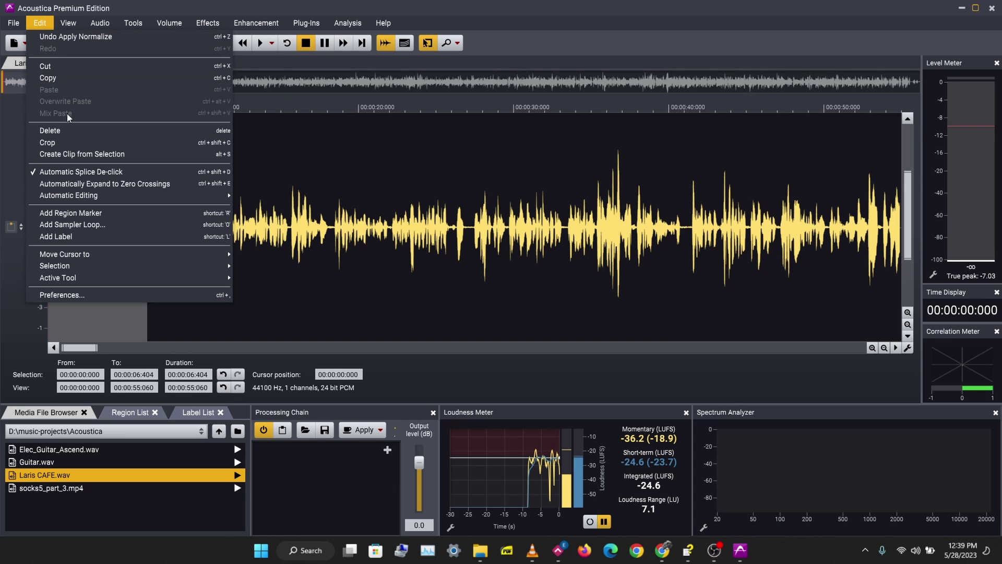
click(67, 130)
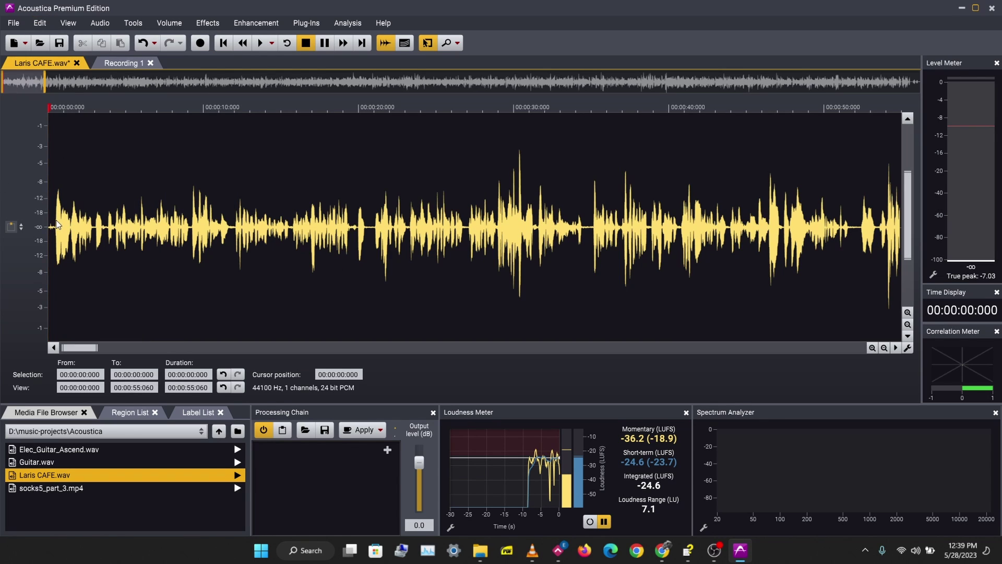
key(ctrl+z)
- Redo and then undo the deletion of the opening silence
key(ctrl+y)
key(ctrl+z)
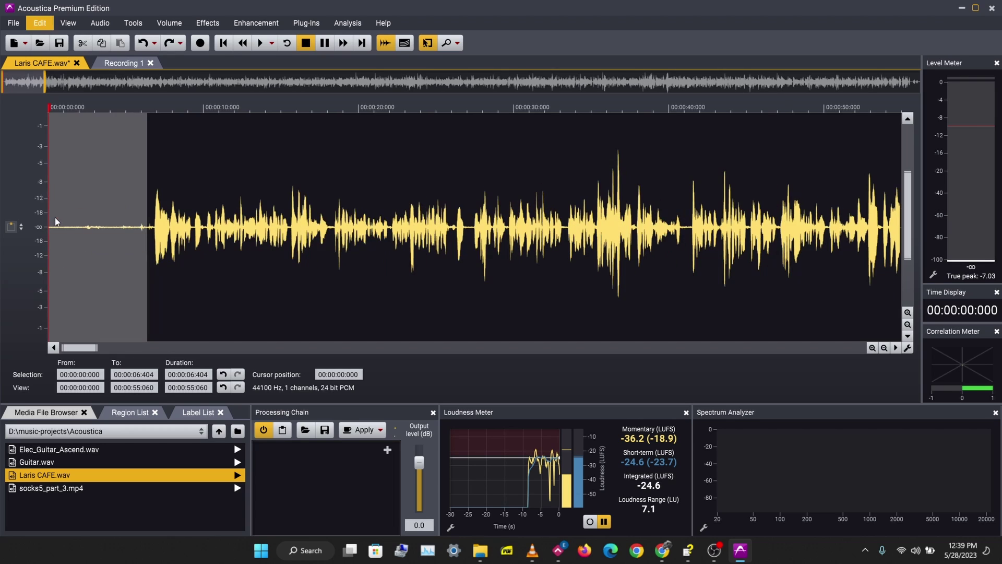
click(43, 24)
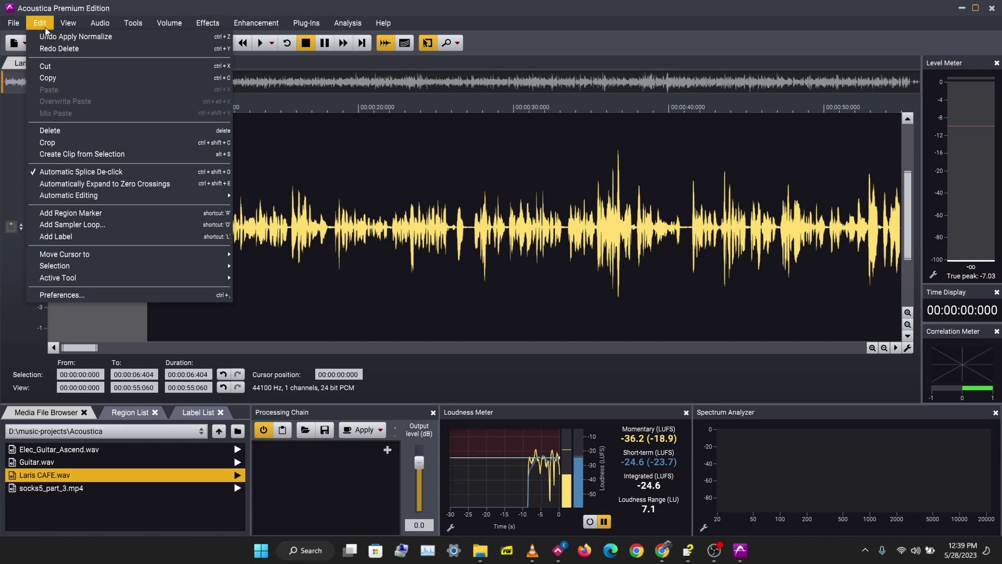
click(263, 228)
- Copy the first 6.518 seconds of silence, paste it at 6.518 s, then undo the paste
drag(150, 236, 7, 252)
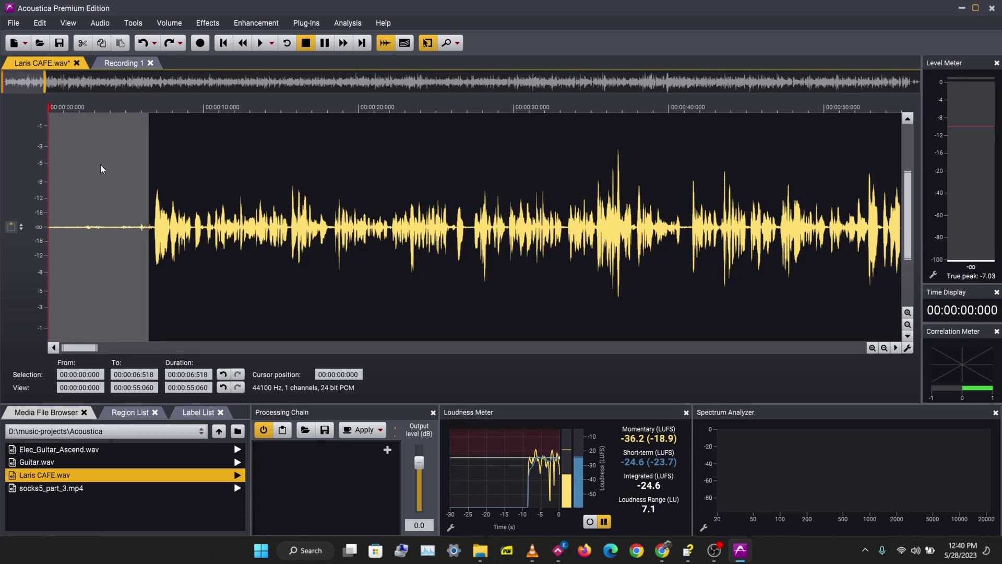
key(ctrl+c)
click(149, 106)
click(149, 106)
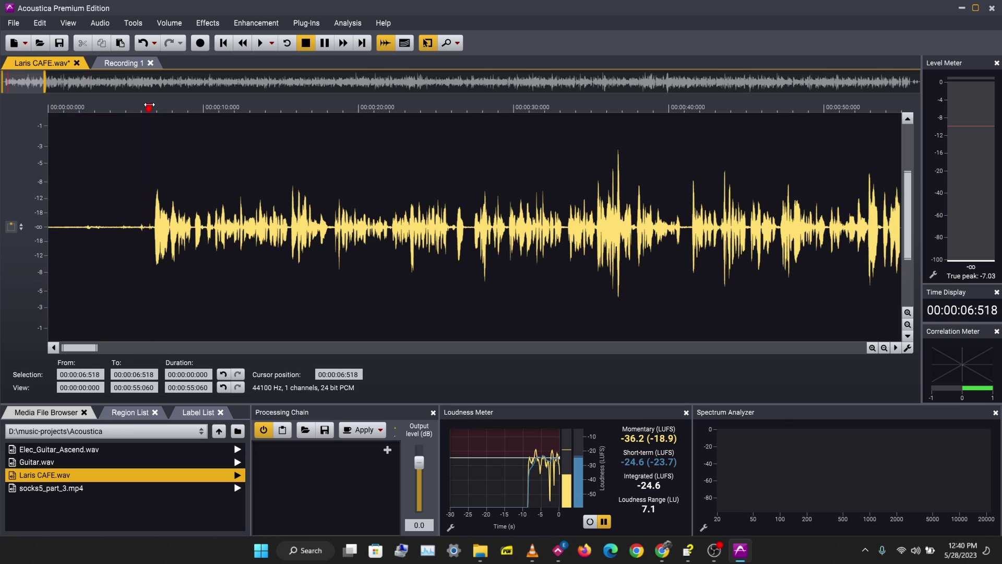
key(ctrl+v)
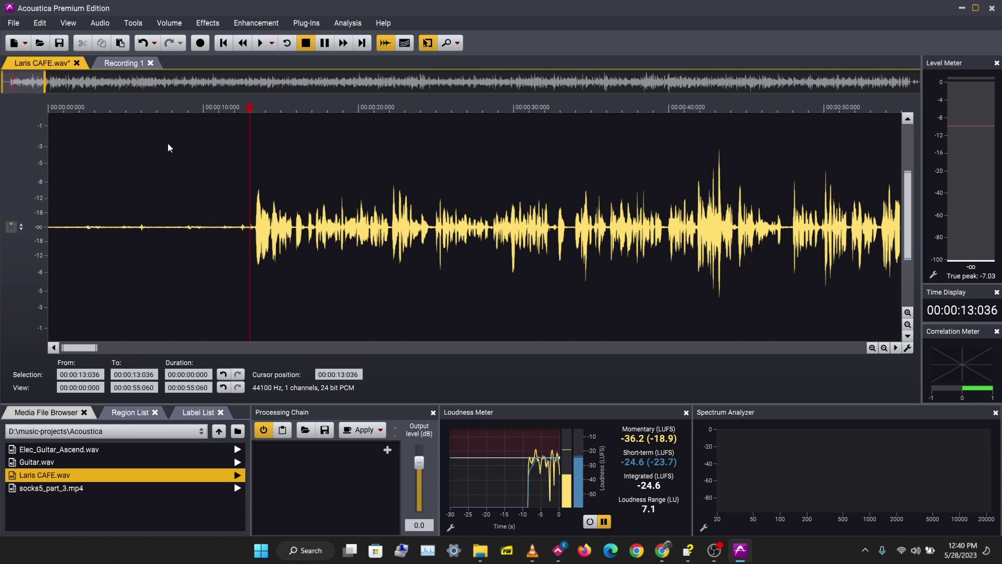
key(ctrl+z)
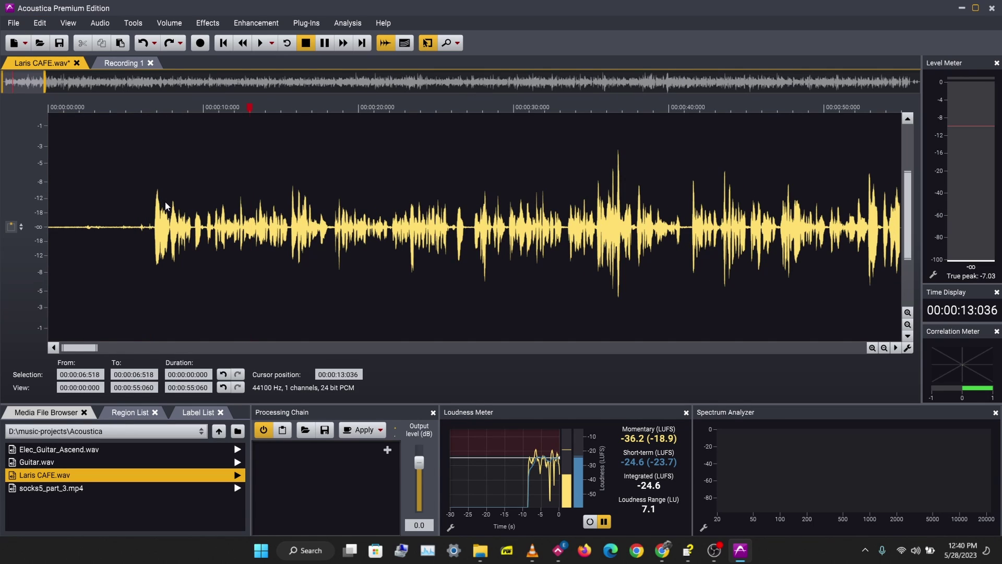
- Copy the first 7.579 seconds of audio, paste it at 18.227 s, then undo the paste
drag(166, 205, 16, 226)
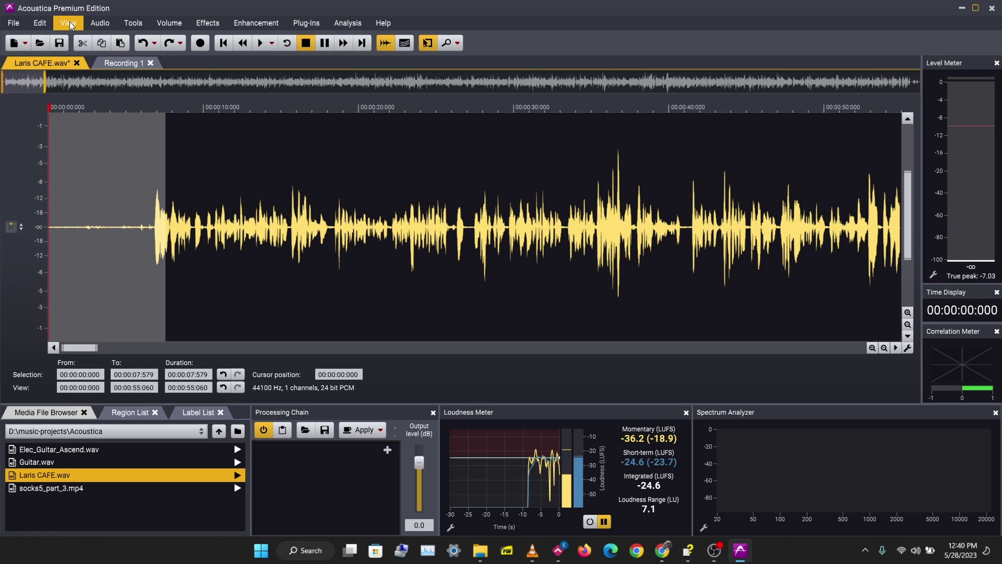
click(45, 27)
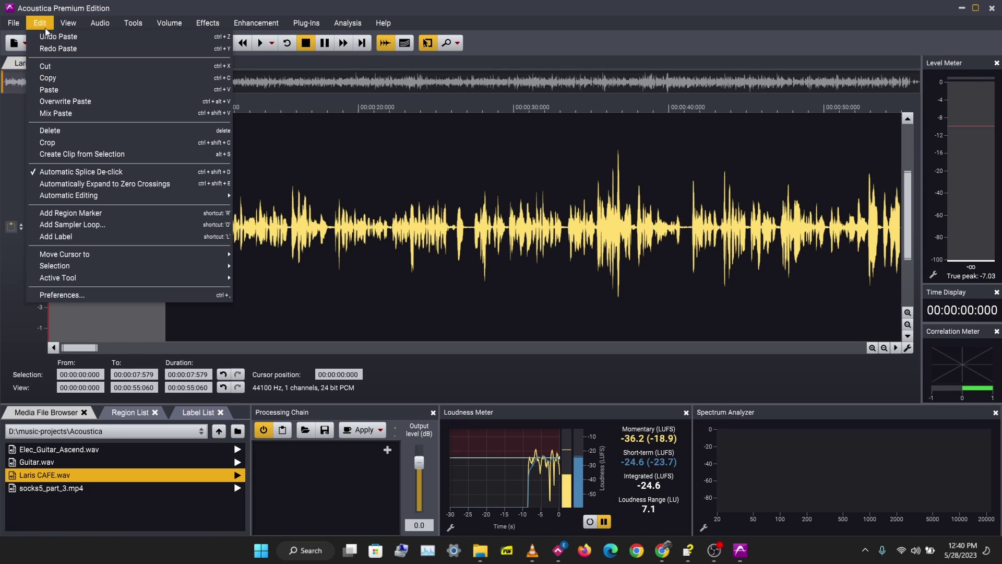
click(96, 77)
click(330, 179)
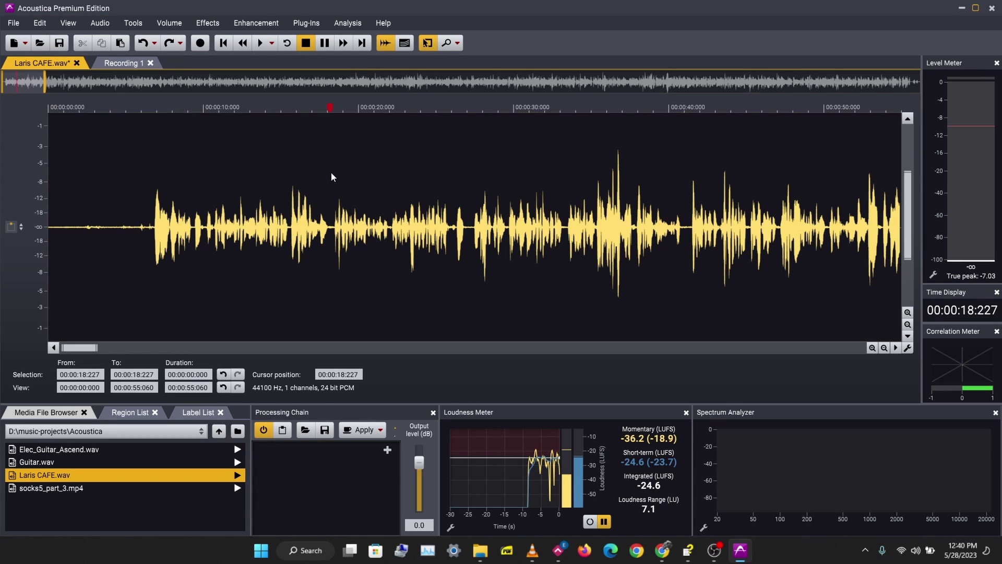
click(39, 27)
click(54, 91)
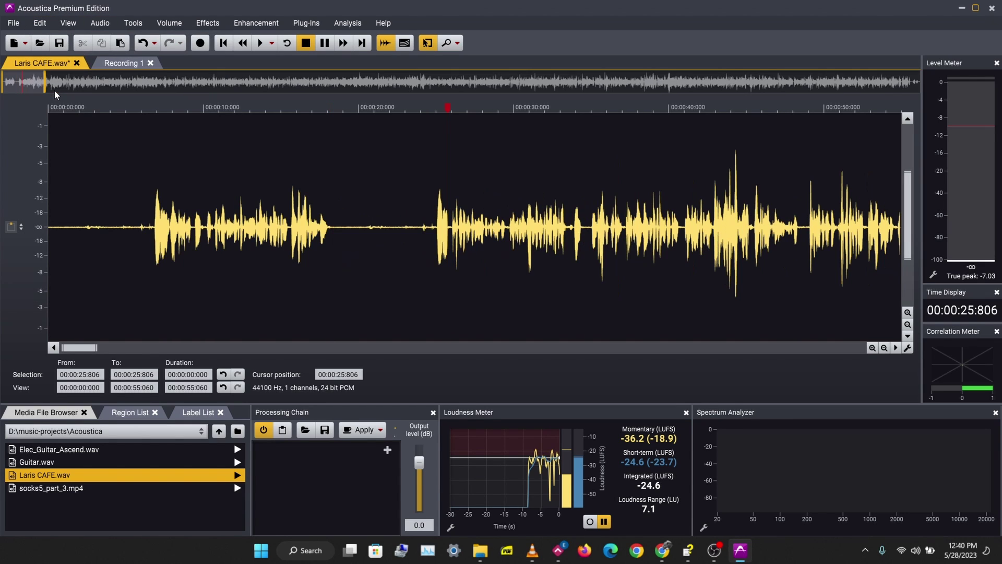
key(ctrl+z)
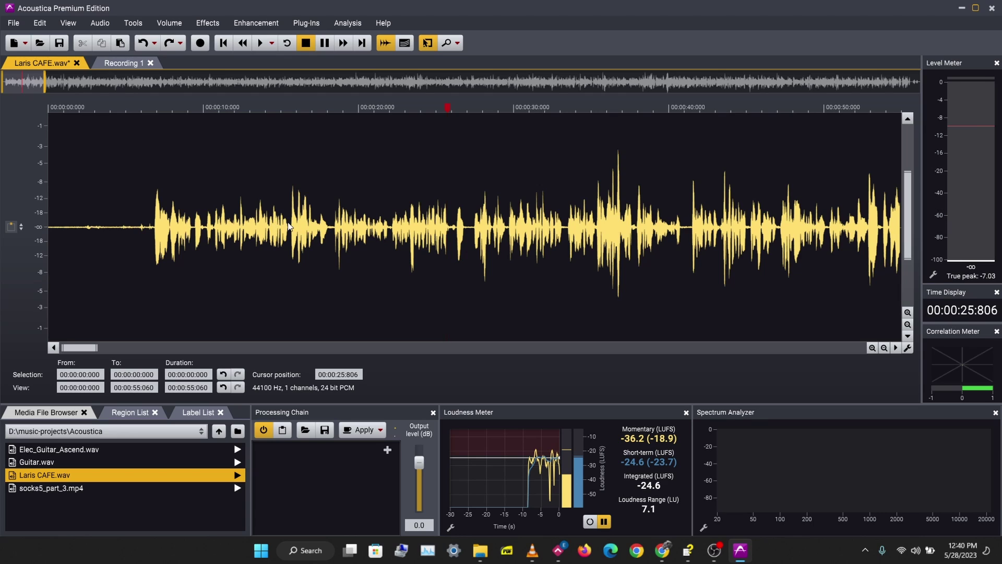
drag(288, 221, 152, 219)
click(219, 219)
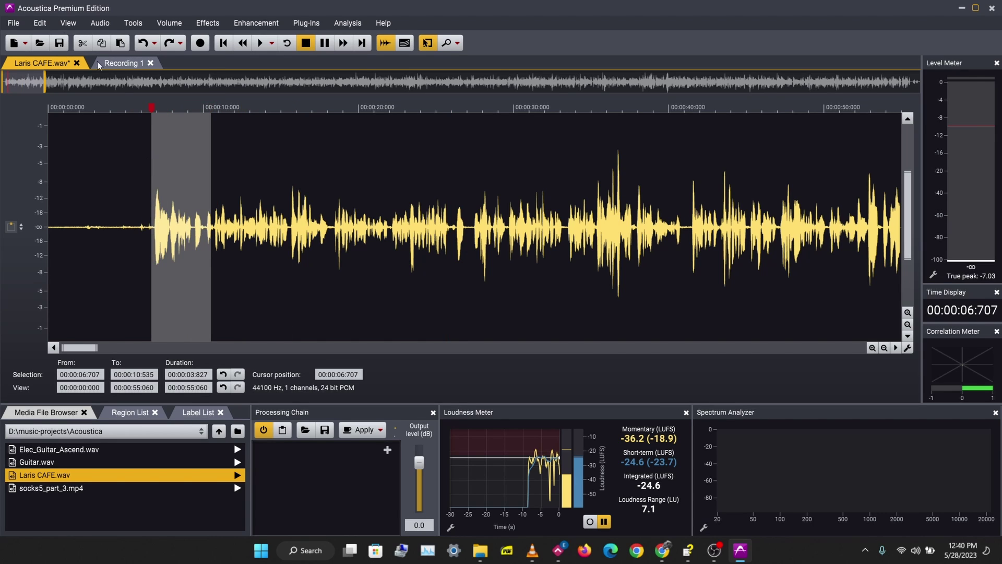
click(38, 24)
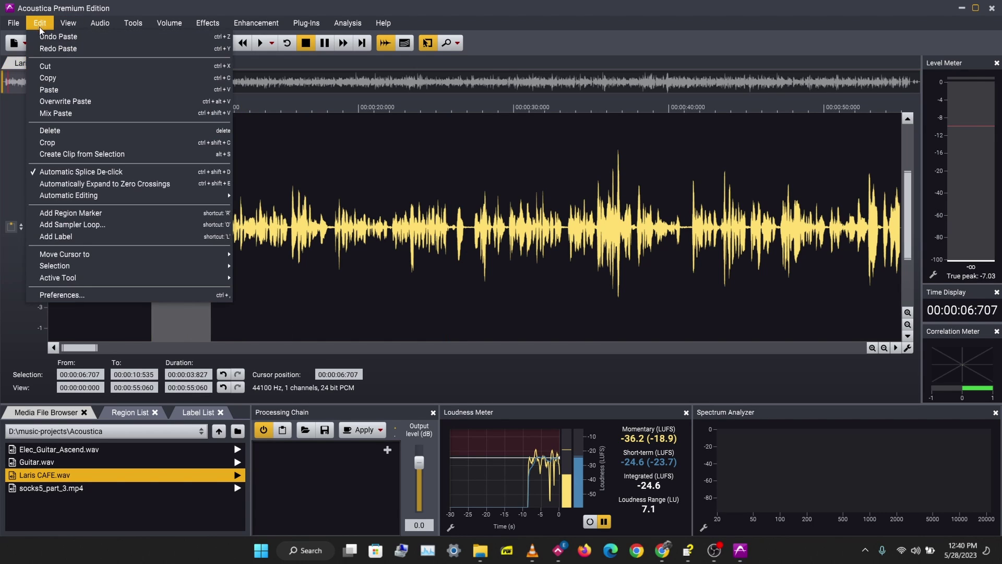
click(56, 78)
click(148, 199)
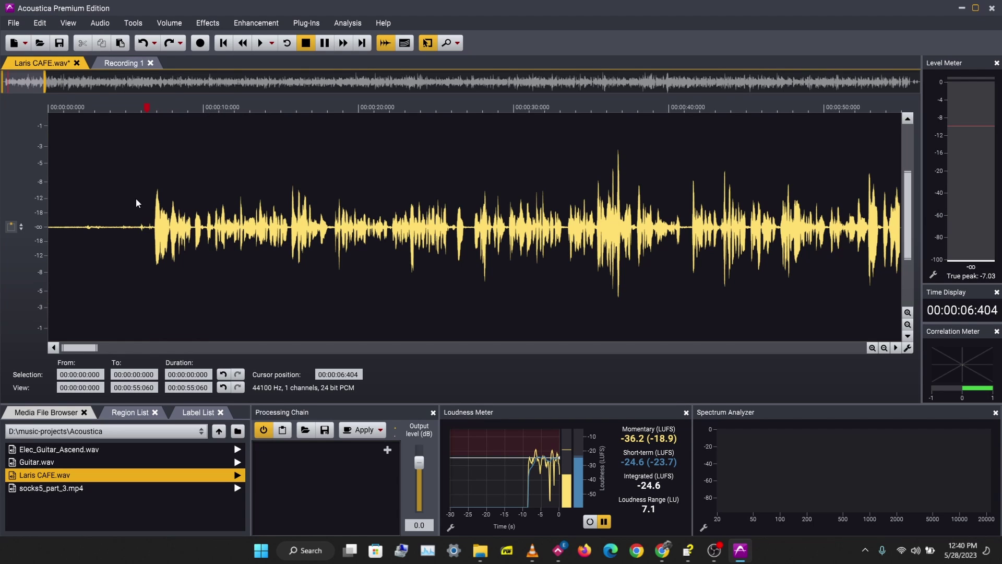
drag(136, 203, 49, 193)
click(39, 24)
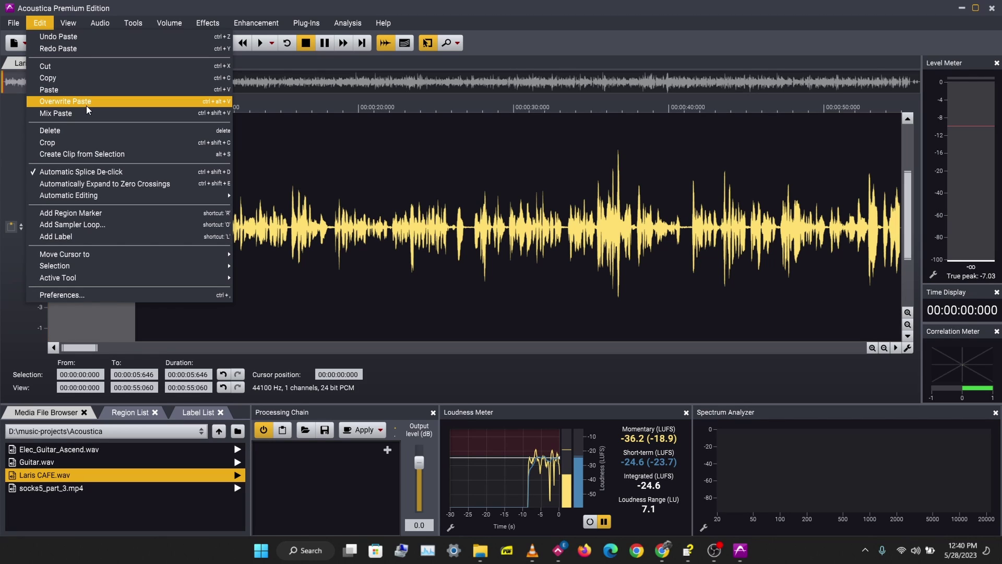
click(86, 105)
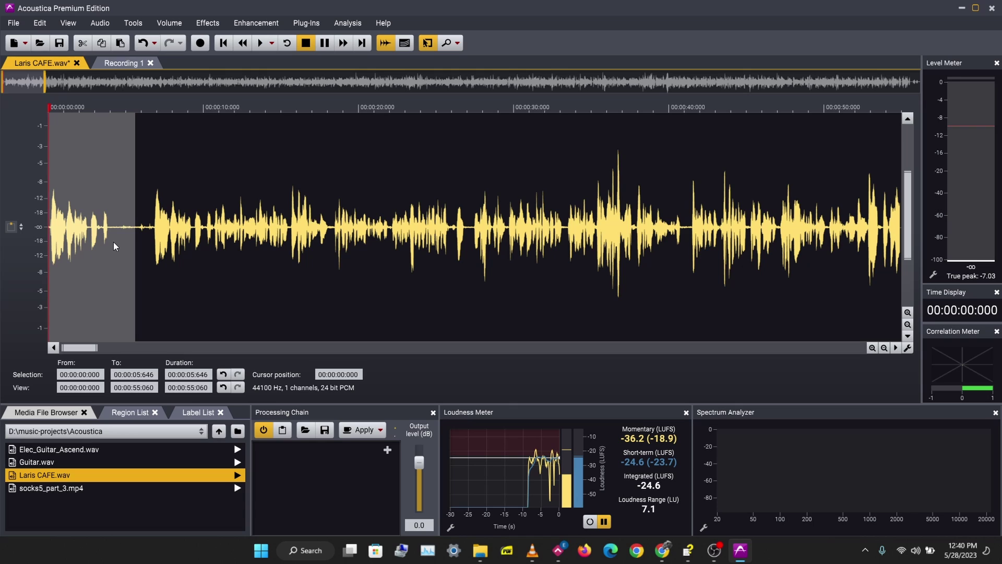
key(space)
key(space)
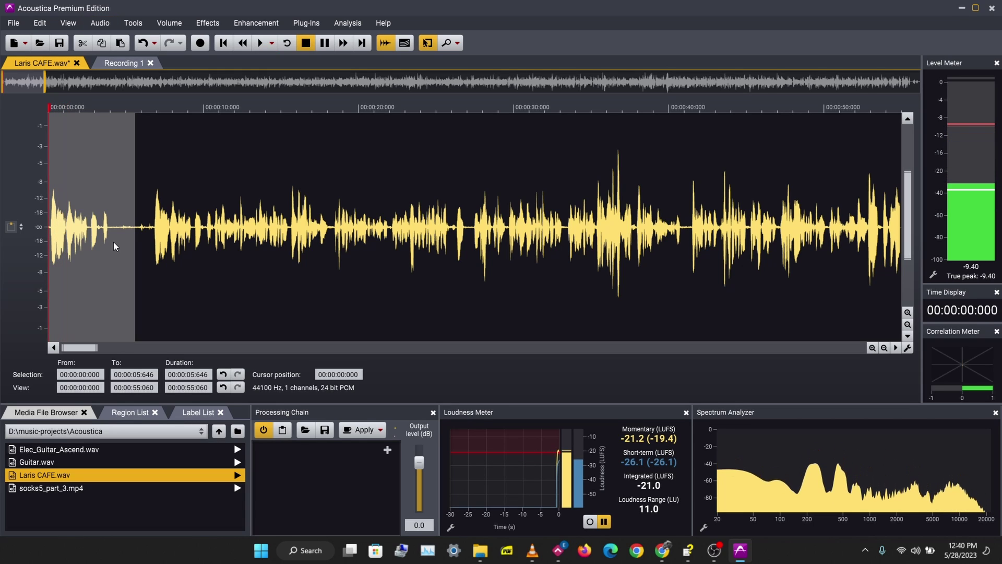
key(ctrl+z)
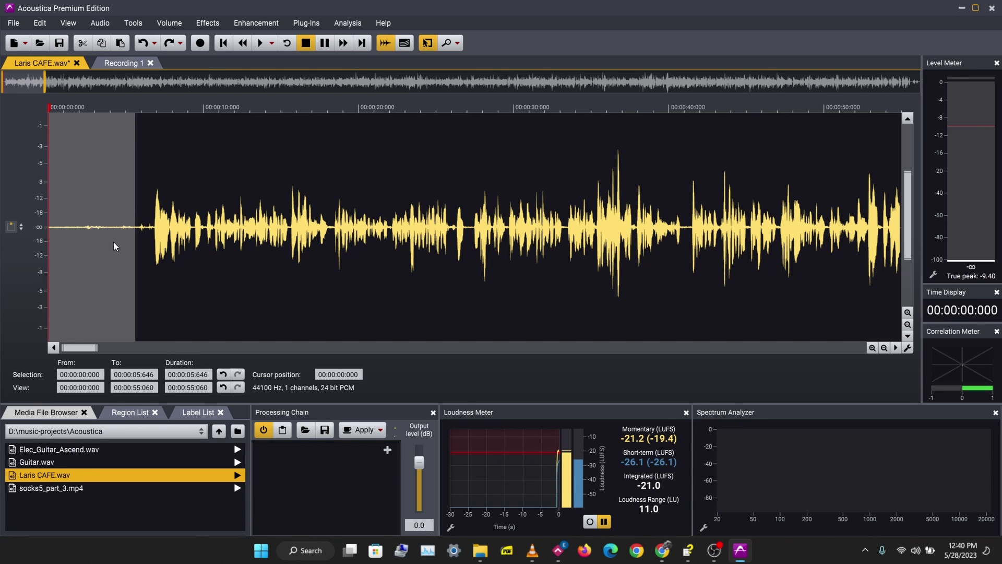
click(113, 243)
click(294, 107)
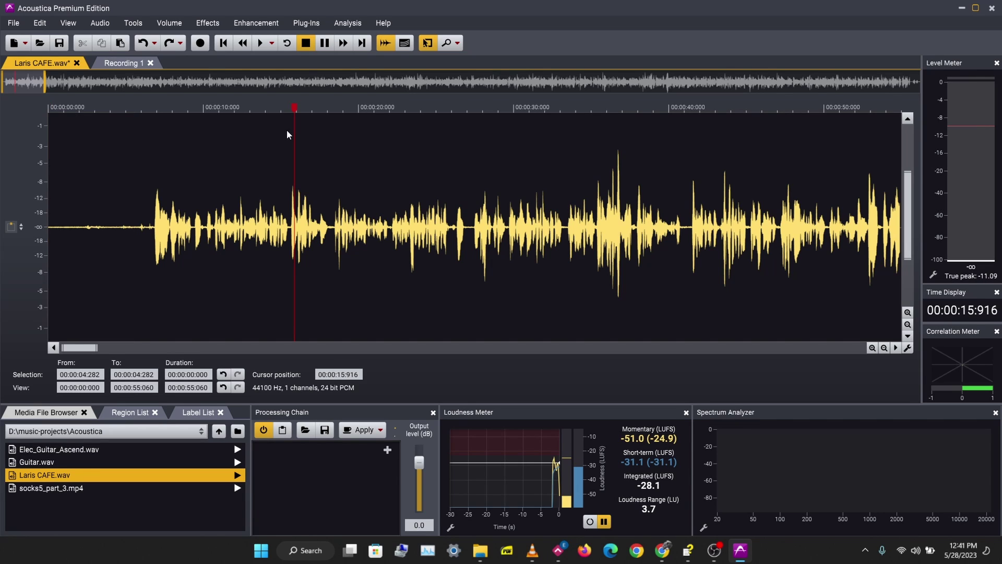
click(315, 108)
click(308, 105)
key(space)
key(space)
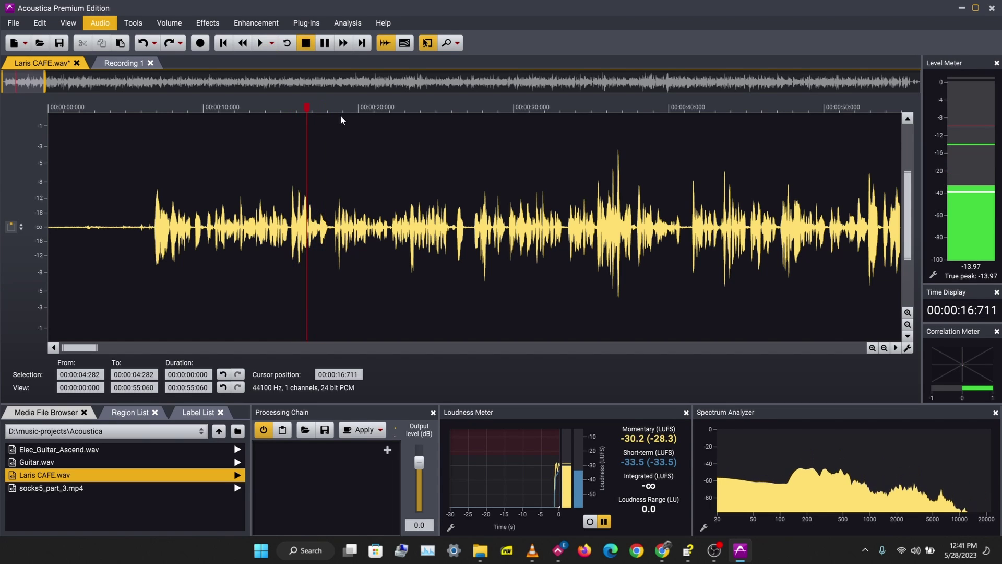
click(328, 104)
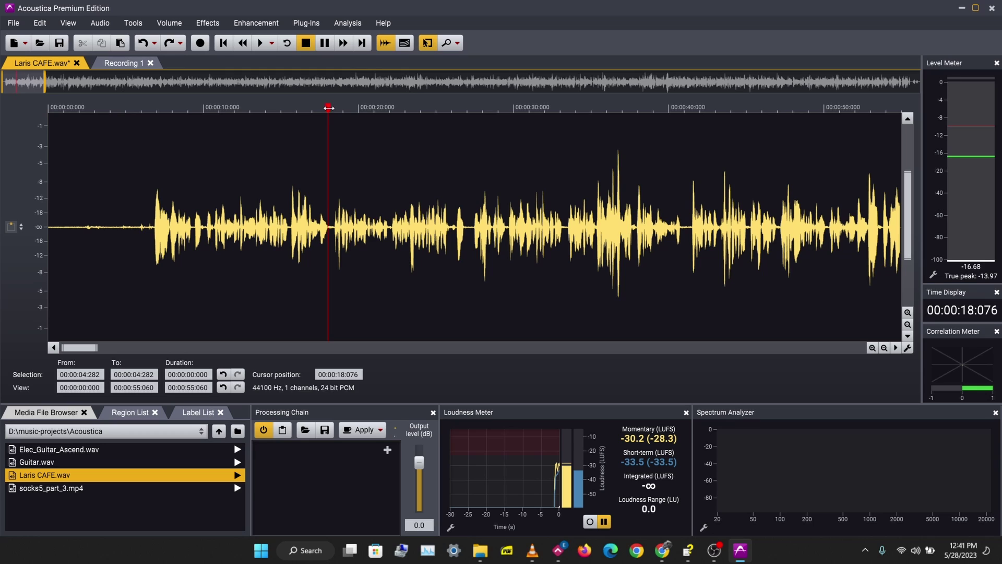
click(133, 22)
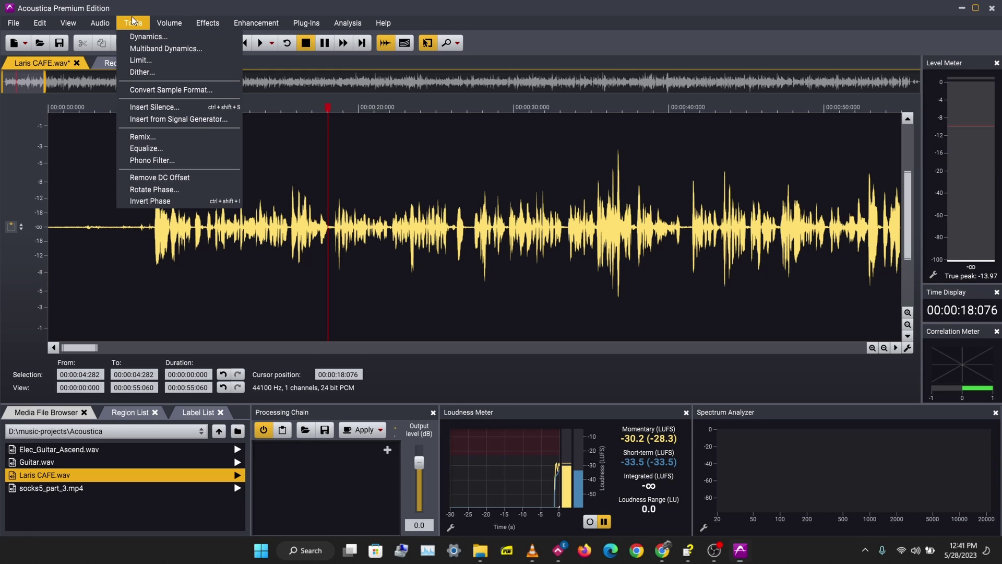
click(160, 108)
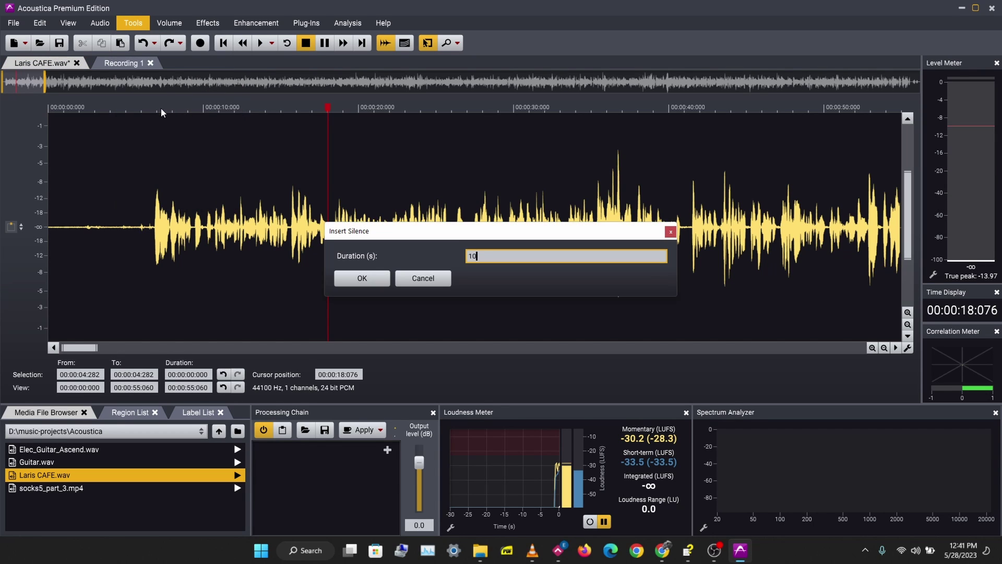
text(10)
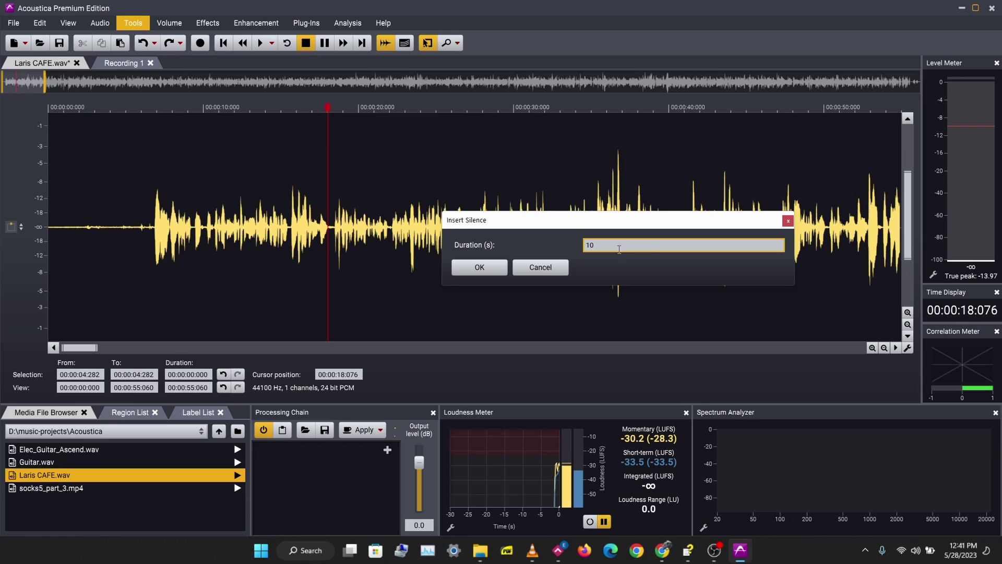
double_click(621, 247)
text(5)
click(481, 268)
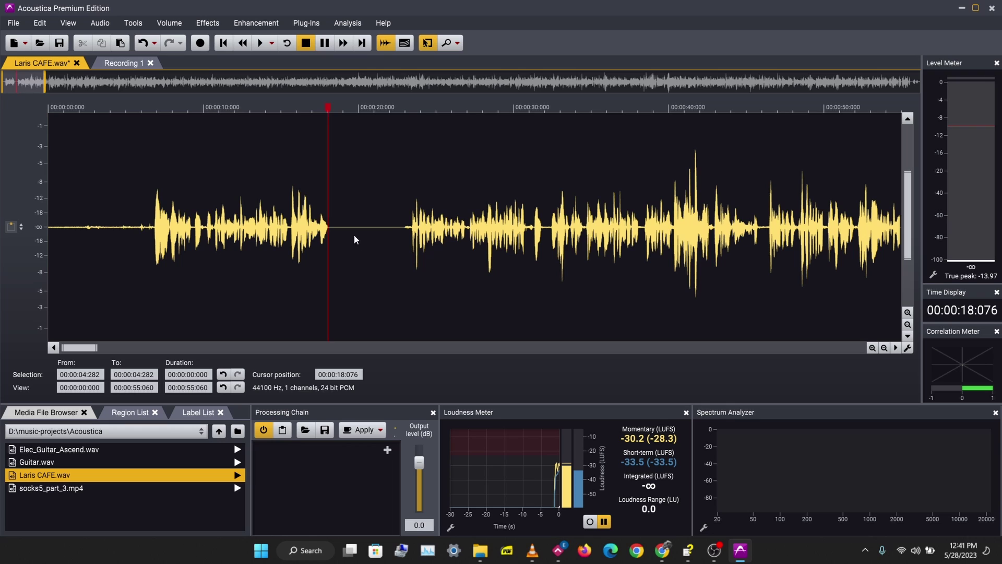
click(295, 106)
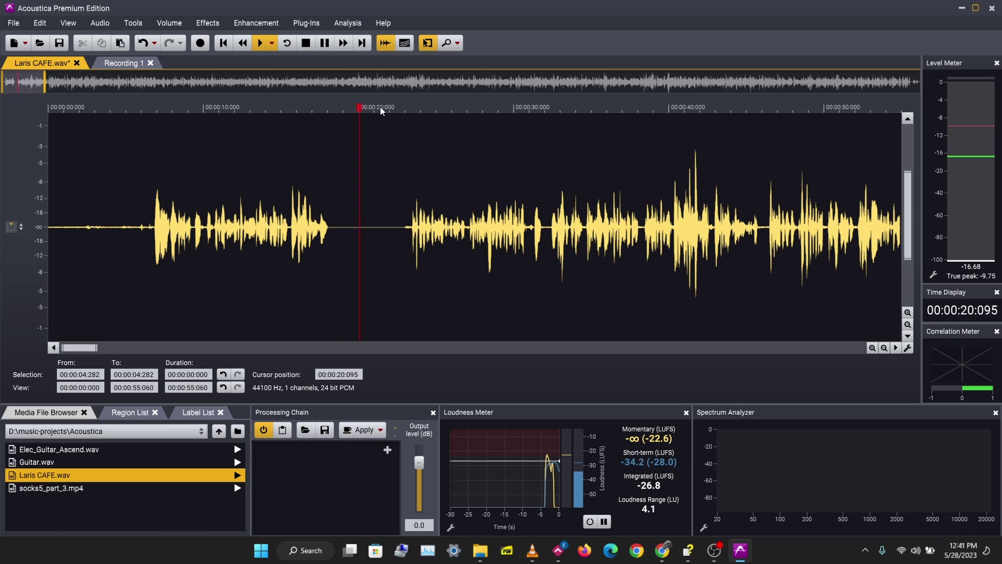
click(394, 105)
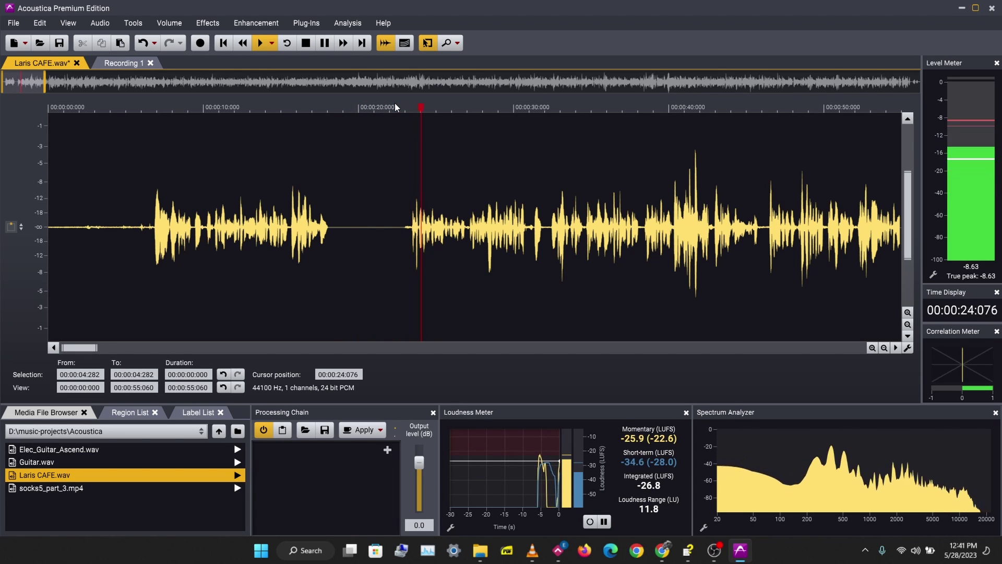
key(space)
key(ctrl+z)
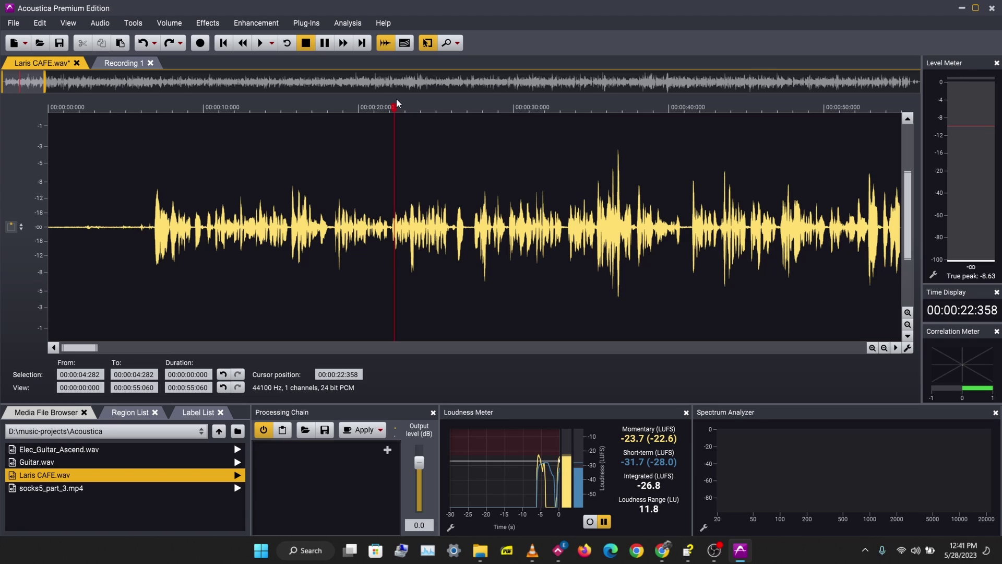
key(ctrl+z)
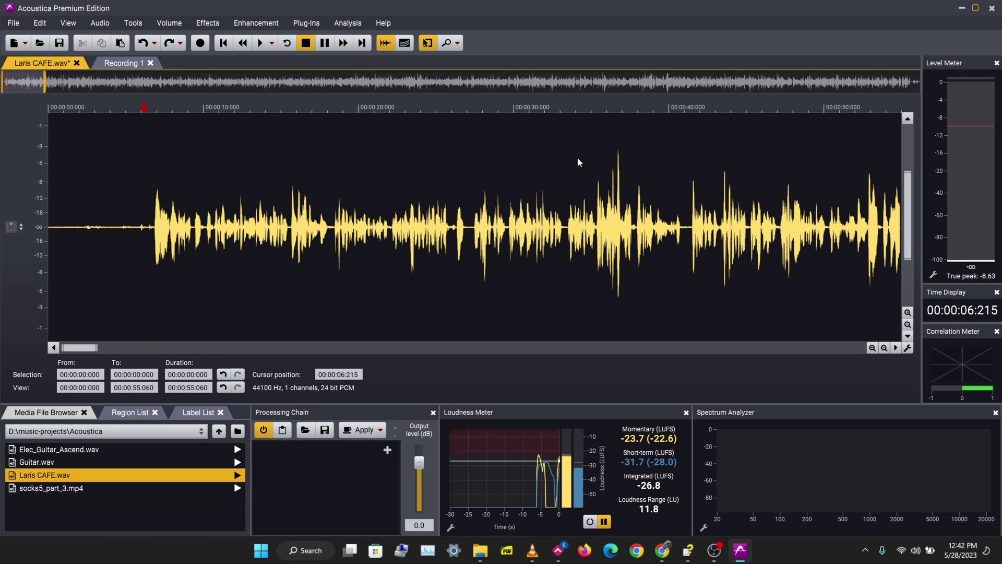
- Select the audio from 27.7 to 33.3 s and boost it by +3.20 dB
drag(573, 162, 670, 163)
click(370, 183)
drag(563, 203, 473, 208)
click(166, 22)
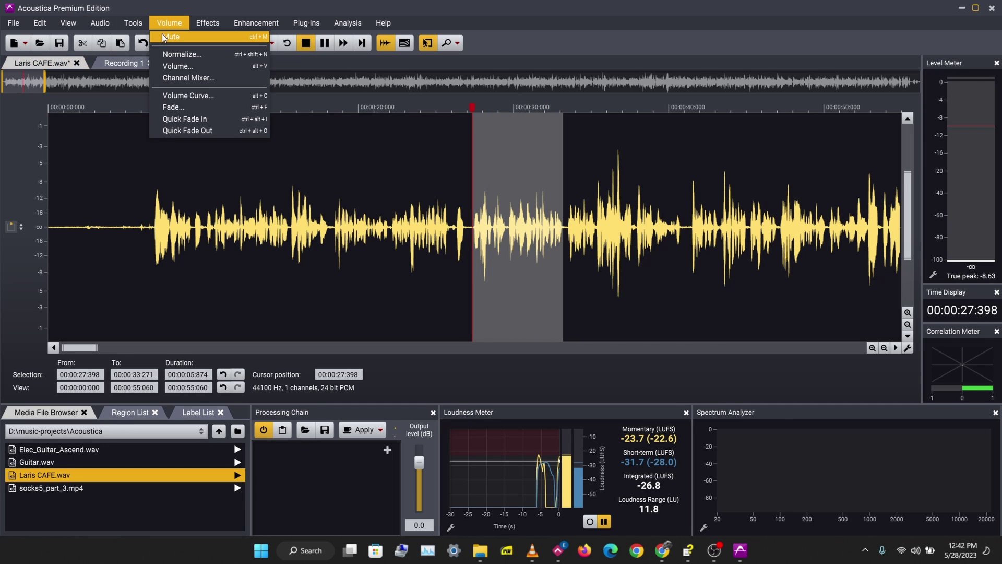
click(173, 67)
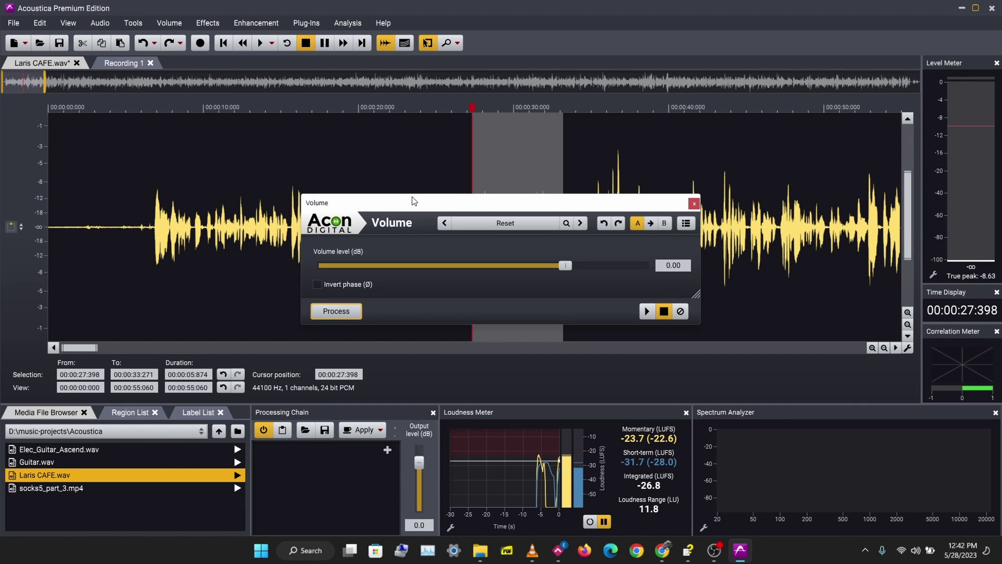
drag(410, 202, 119, 206)
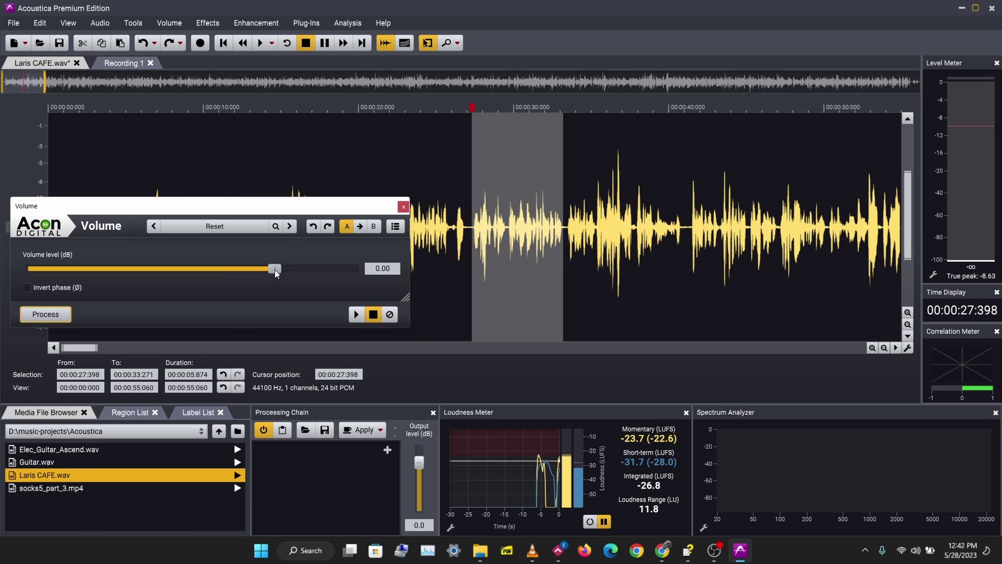
drag(275, 269, 284, 270)
click(60, 319)
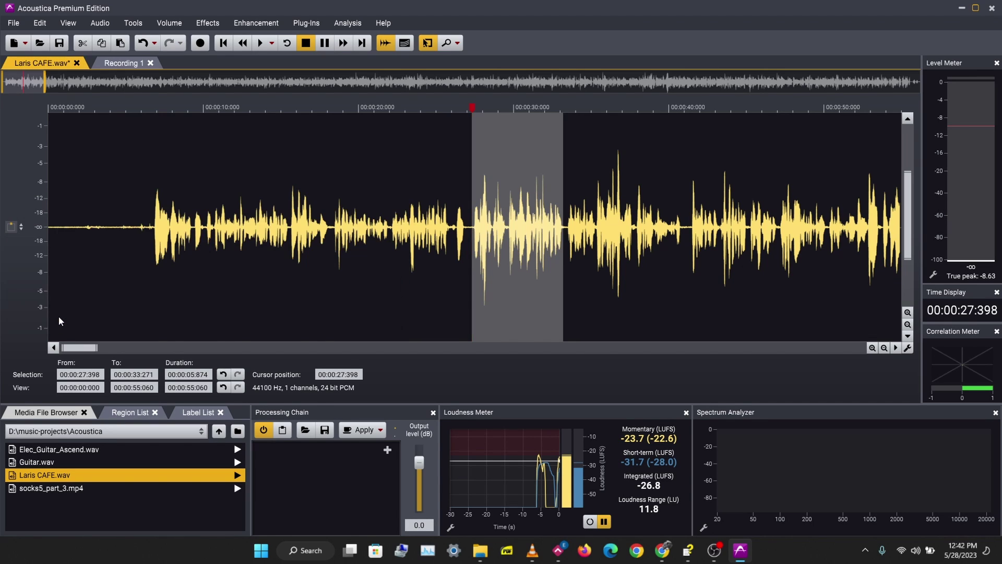
- Lower the selection's volume to -28.57 dB and play from about 26 s to hear it
click(136, 24)
mouse_move(180, 23)
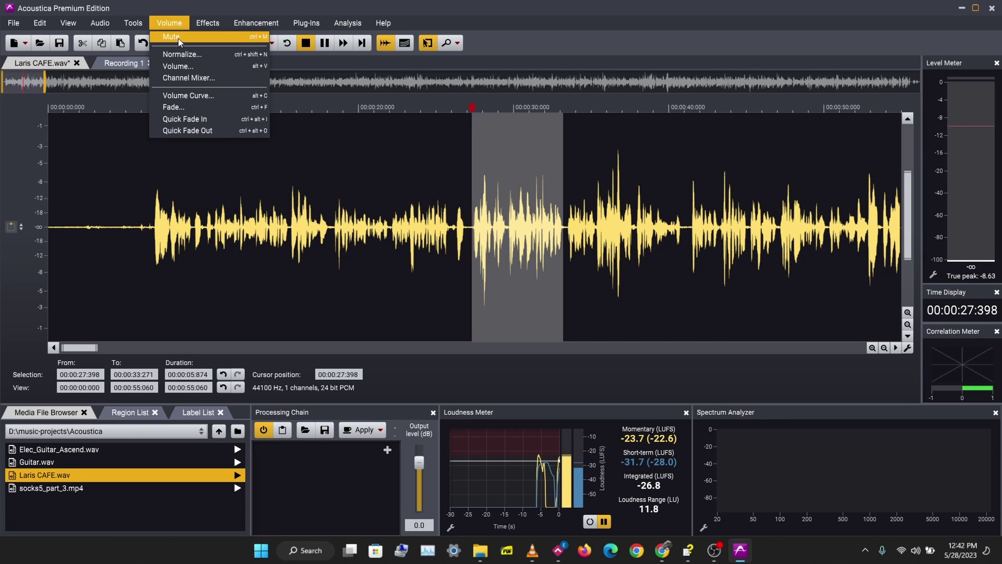
click(181, 66)
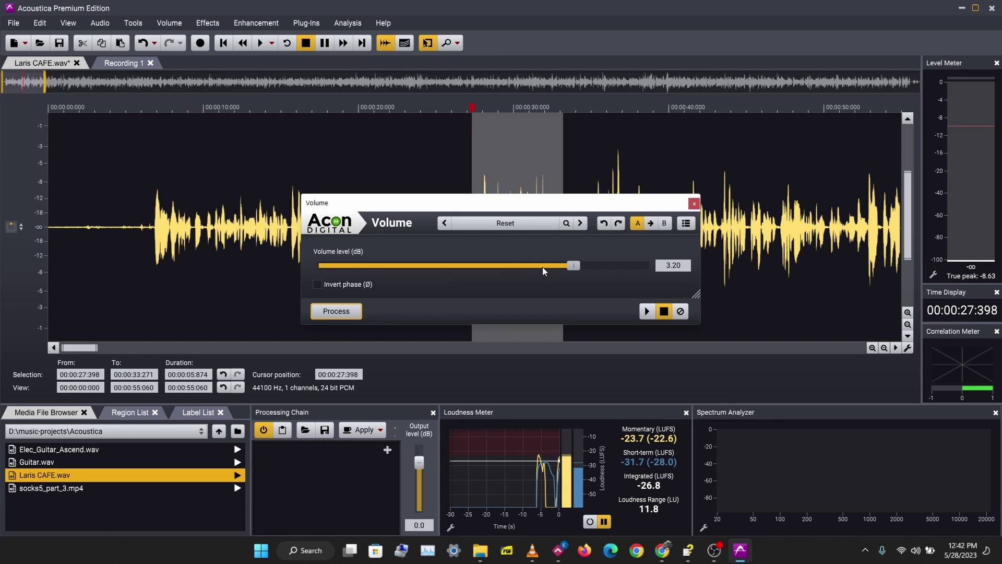
drag(565, 266, 549, 281)
click(336, 312)
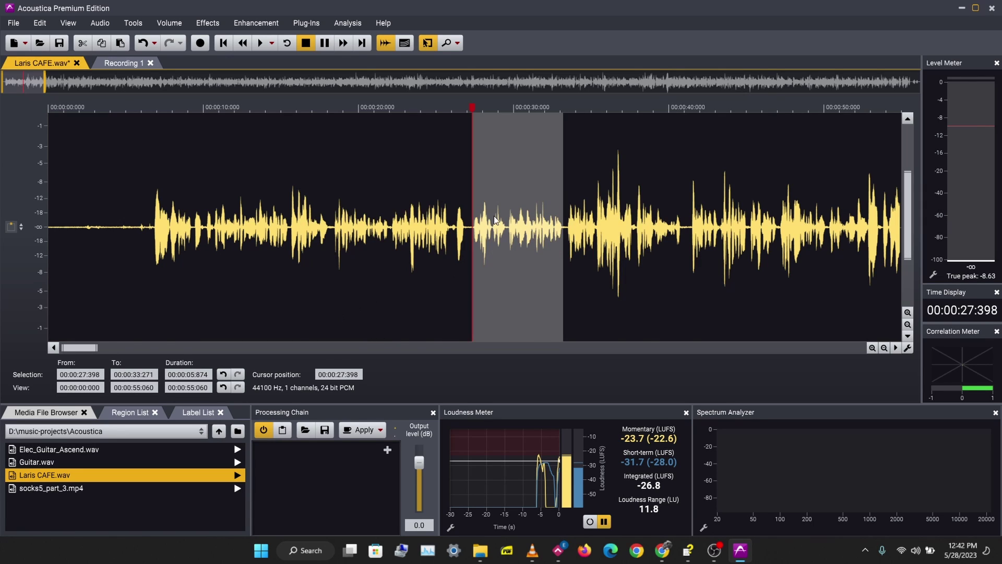
click(411, 197)
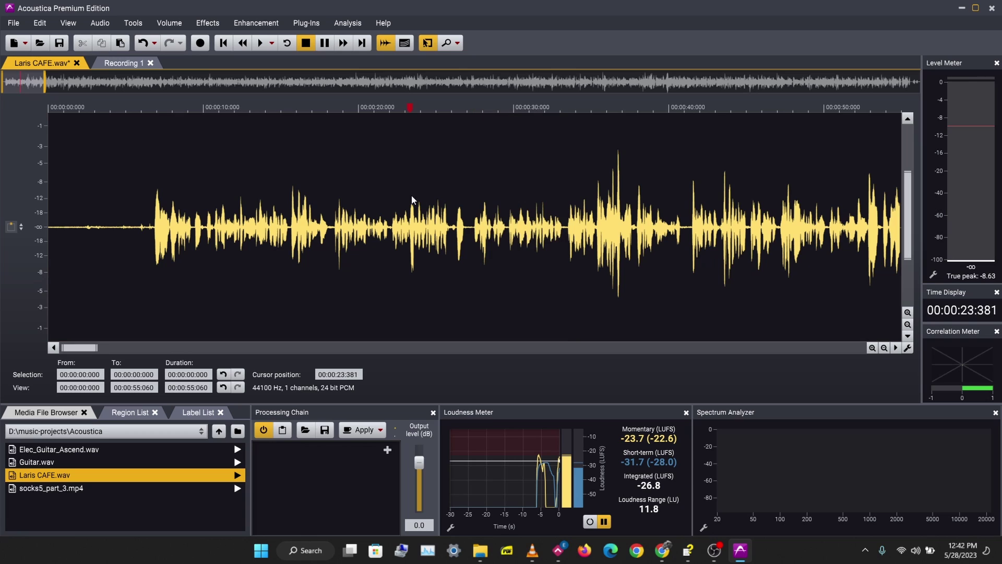
click(452, 194)
key(space)
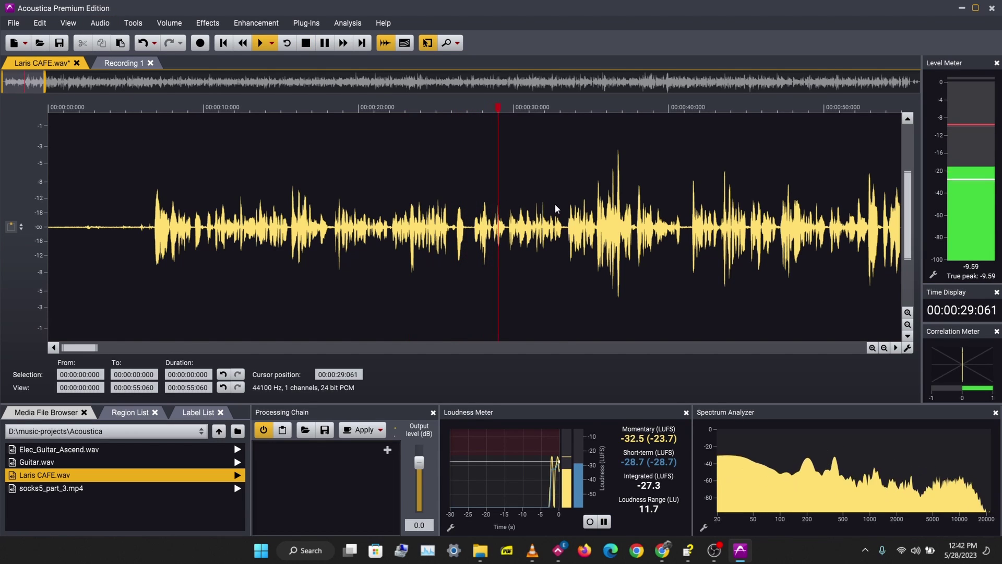
key(space)
- Set the 27.322–33.158 s passage to -20.34 dB and listen to the result
drag(562, 208, 472, 208)
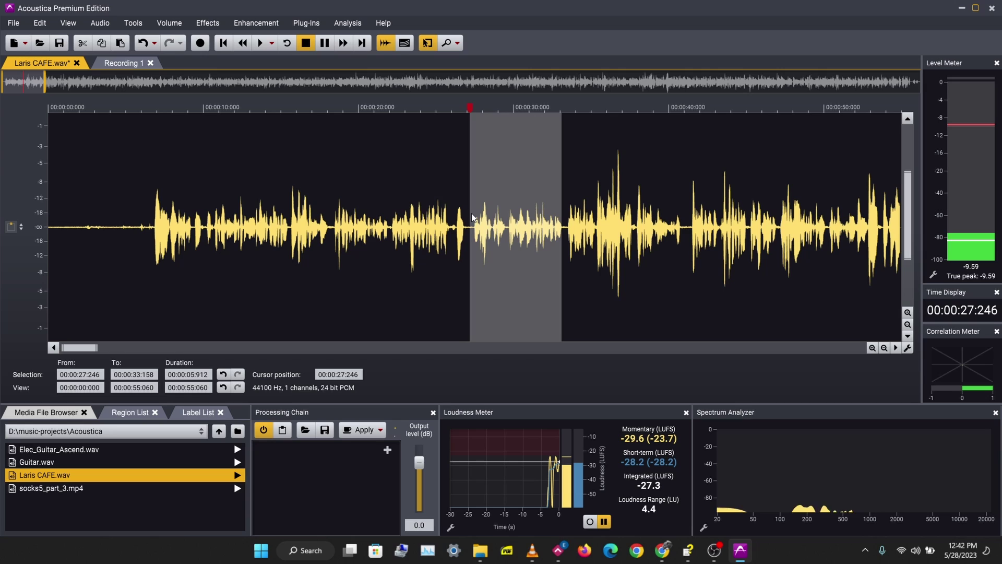
click(184, 26)
click(183, 65)
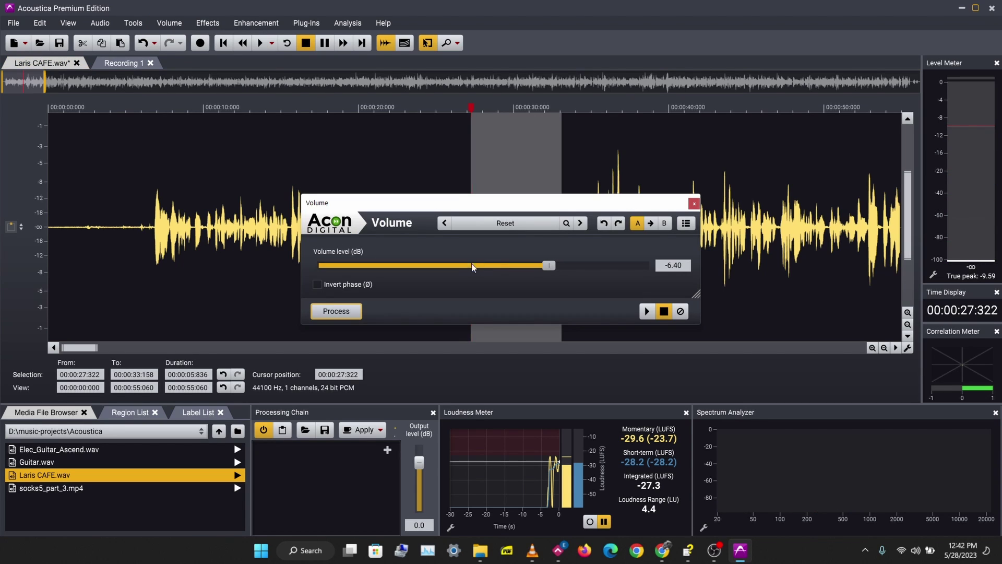
drag(547, 264, 514, 268)
click(336, 311)
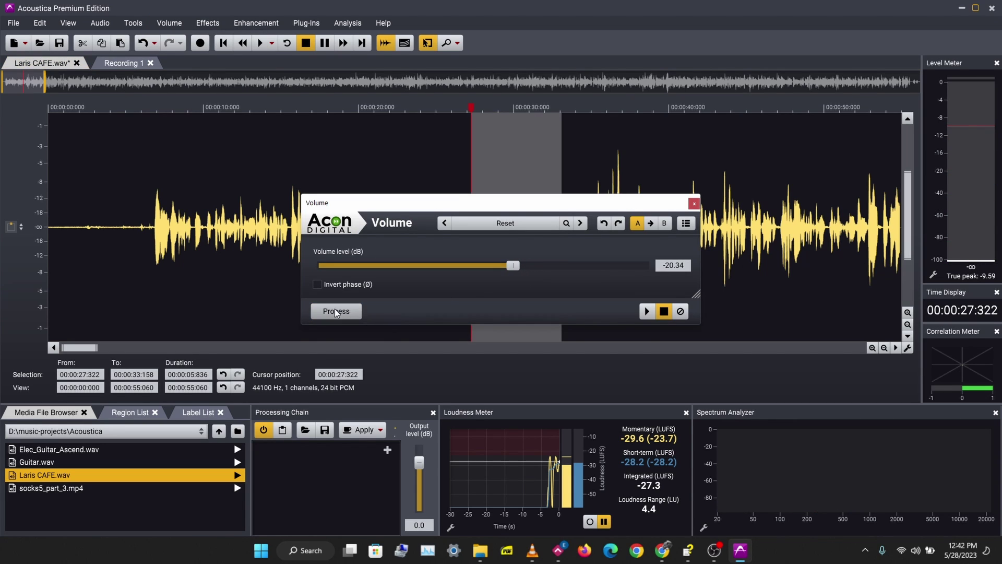
click(425, 169)
key(space)
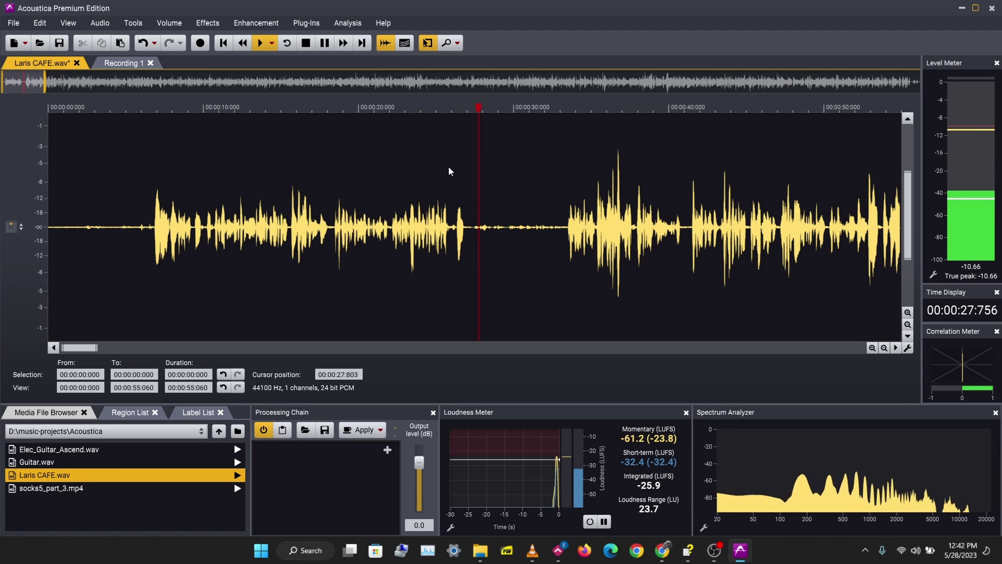
key(space)
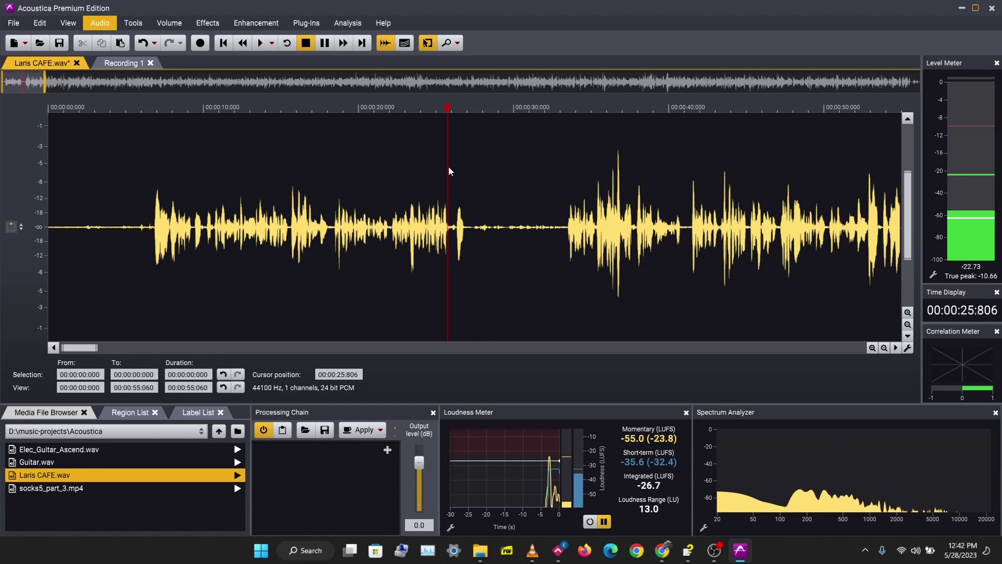
- Undo both volume changes, restoring the passage to full level
key(ctrl+z)
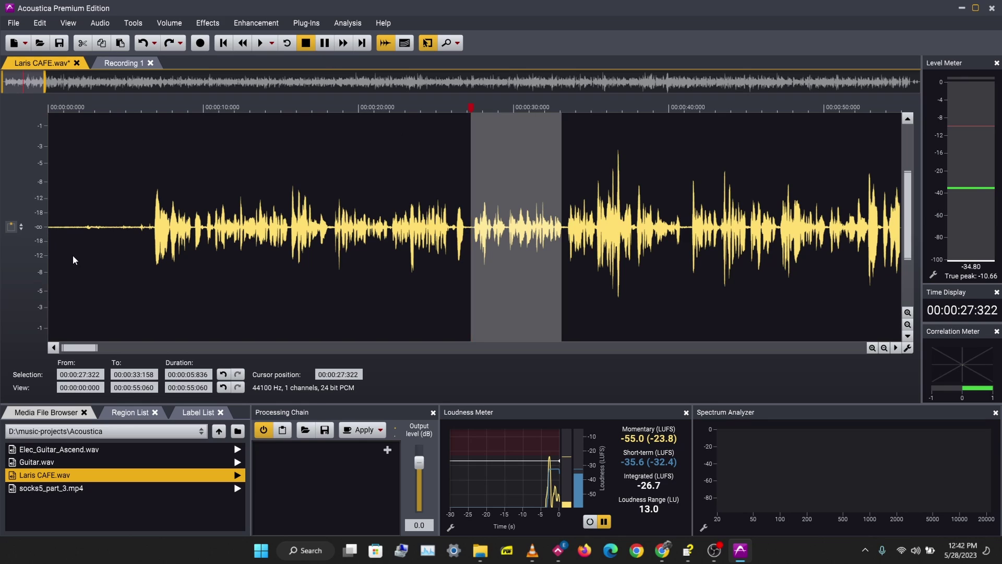
key(ctrl+z)
key(ctrl+z)
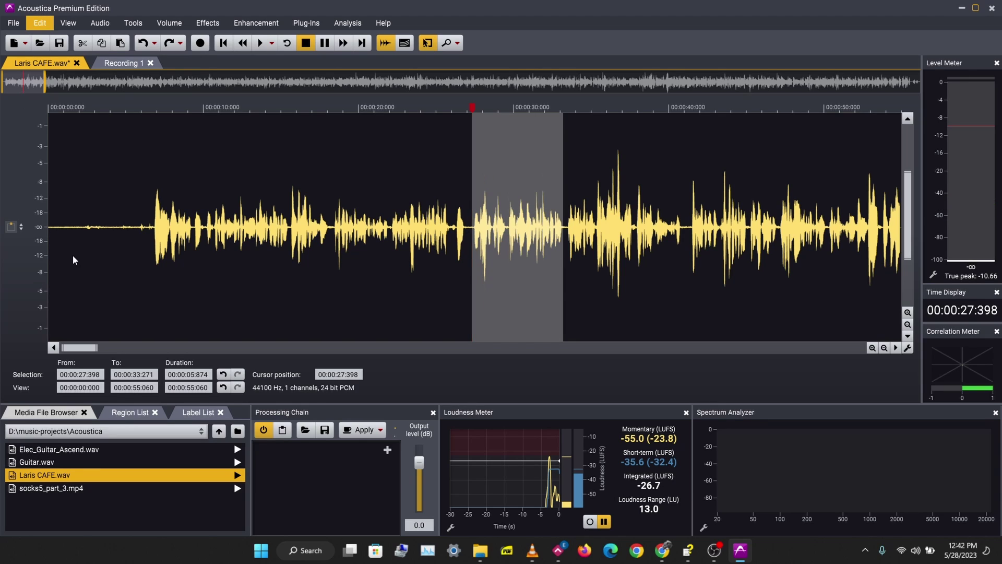
click(315, 148)
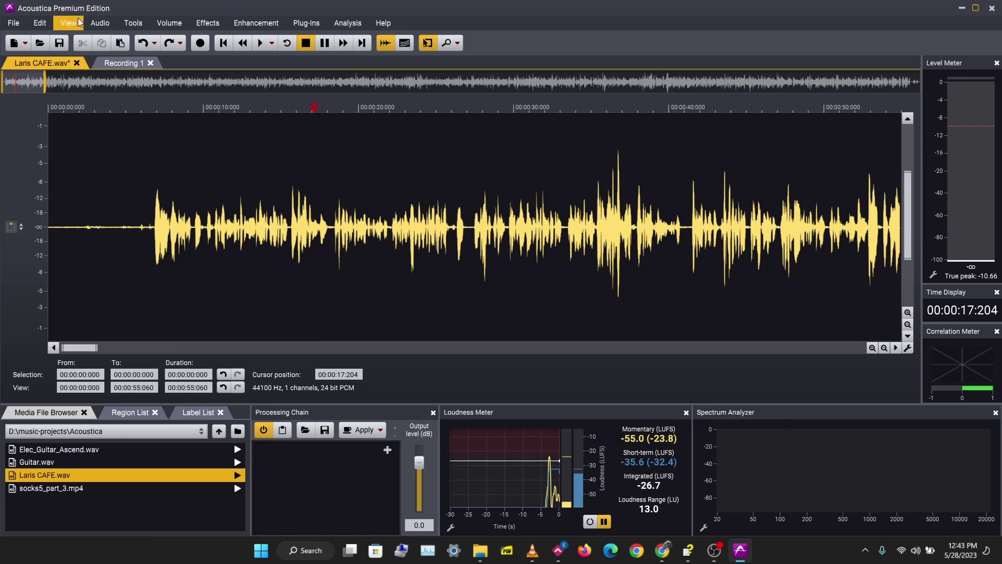
- Select from the start up to 6.821 s, where sound begins, and delete it
click(170, 23)
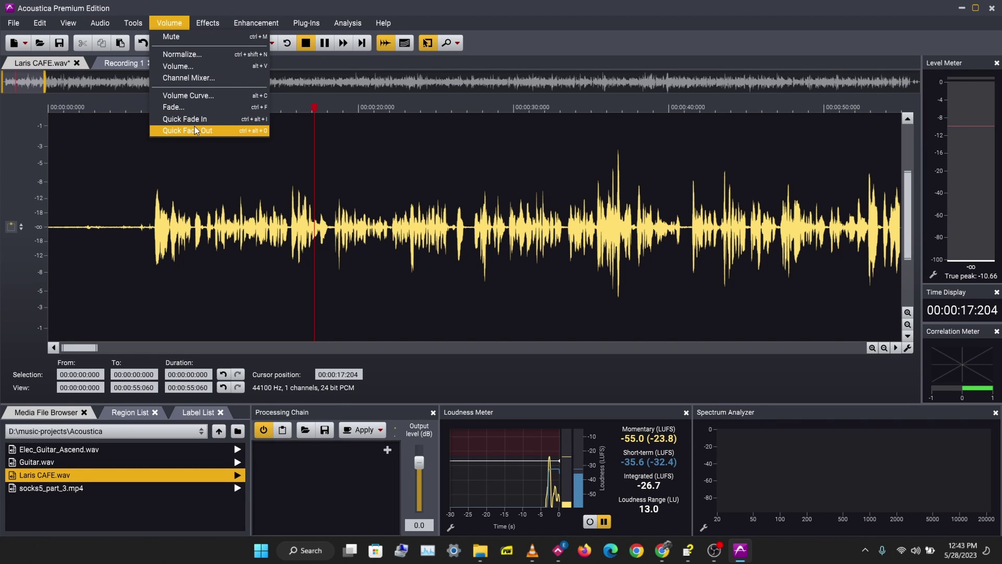
click(135, 210)
click(145, 222)
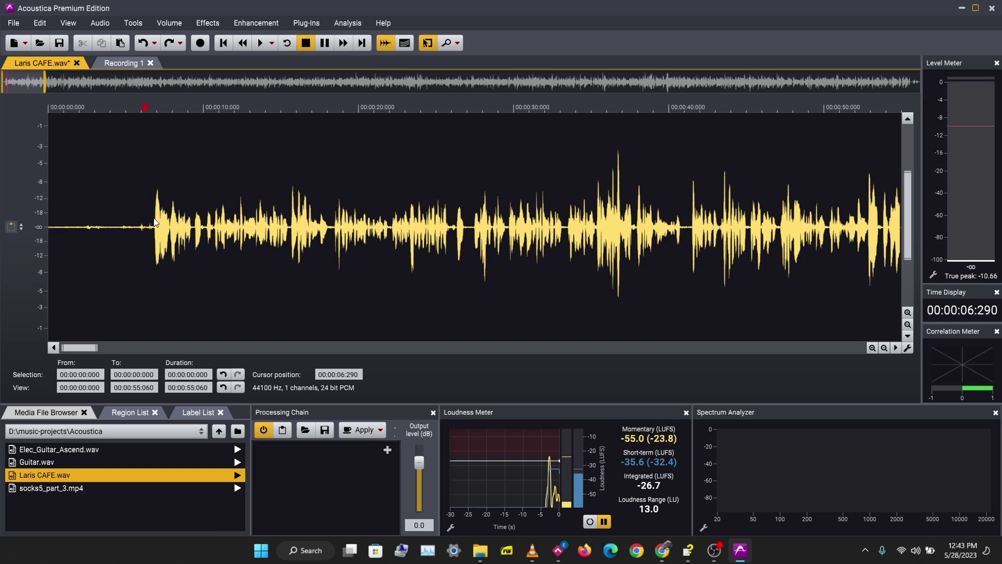
click(154, 223)
drag(149, 223, 22, 226)
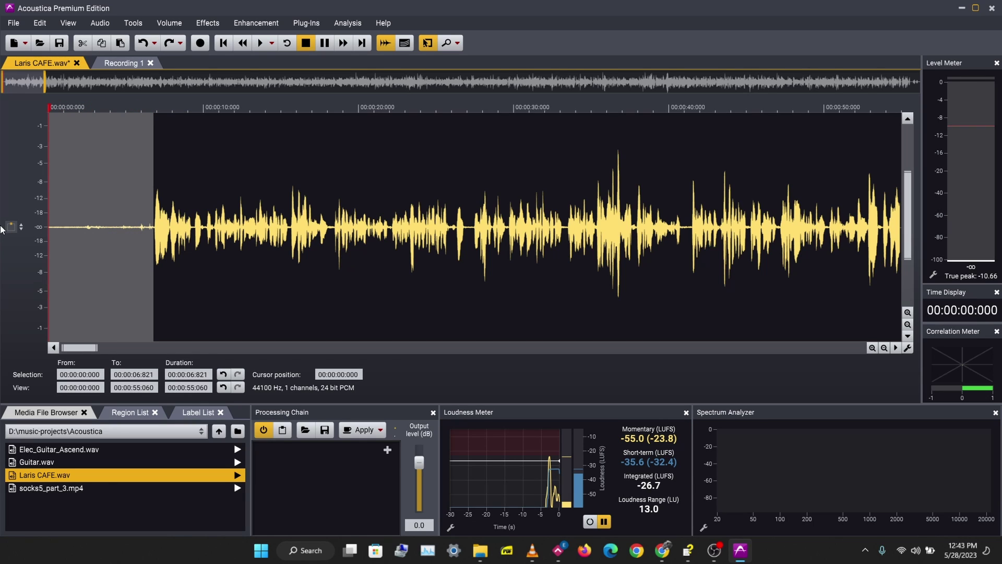
key(Delete)
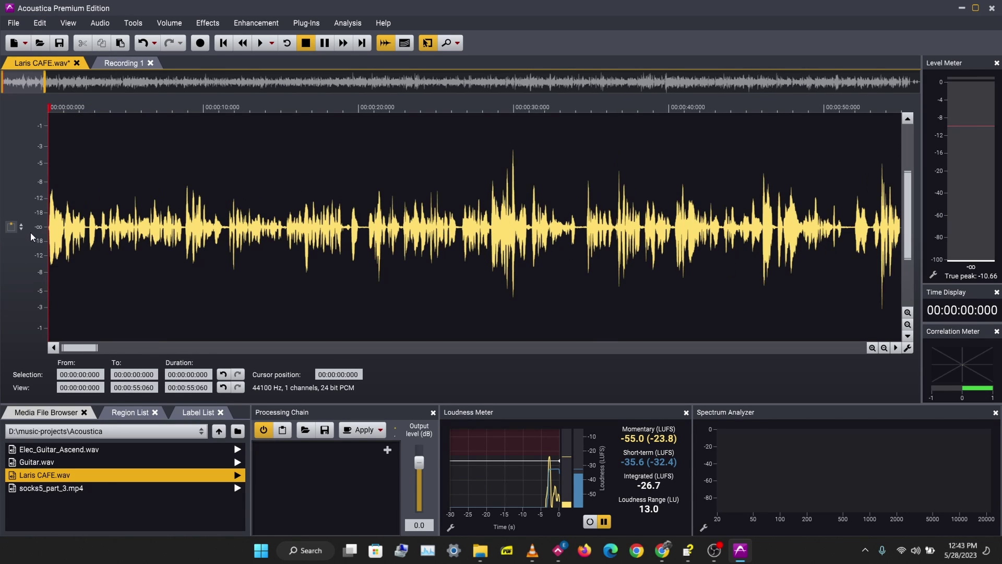
- Insert silence with a Duration of 3 seconds at the start of Laris CAFE.wav
click(165, 29)
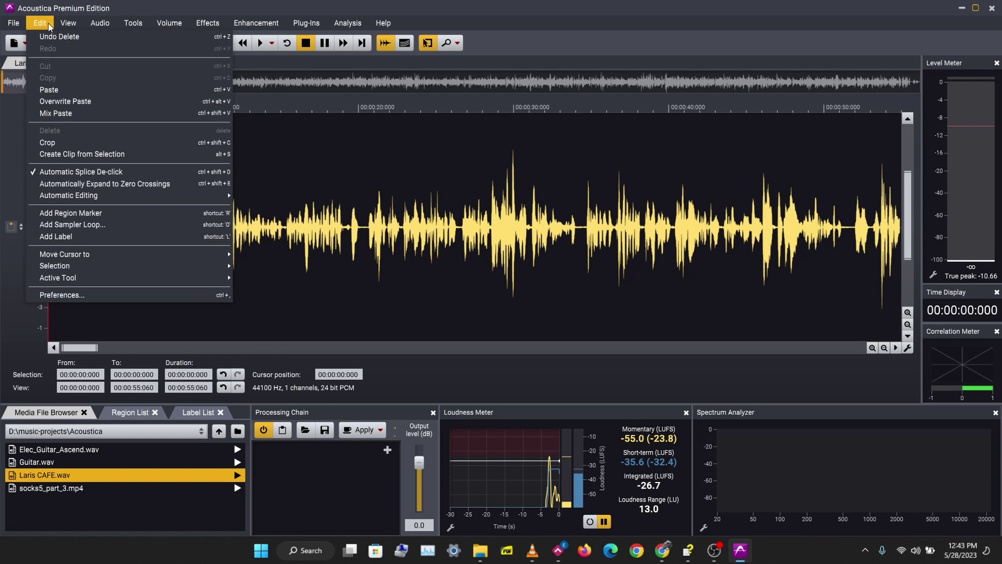
mouse_move(139, 23)
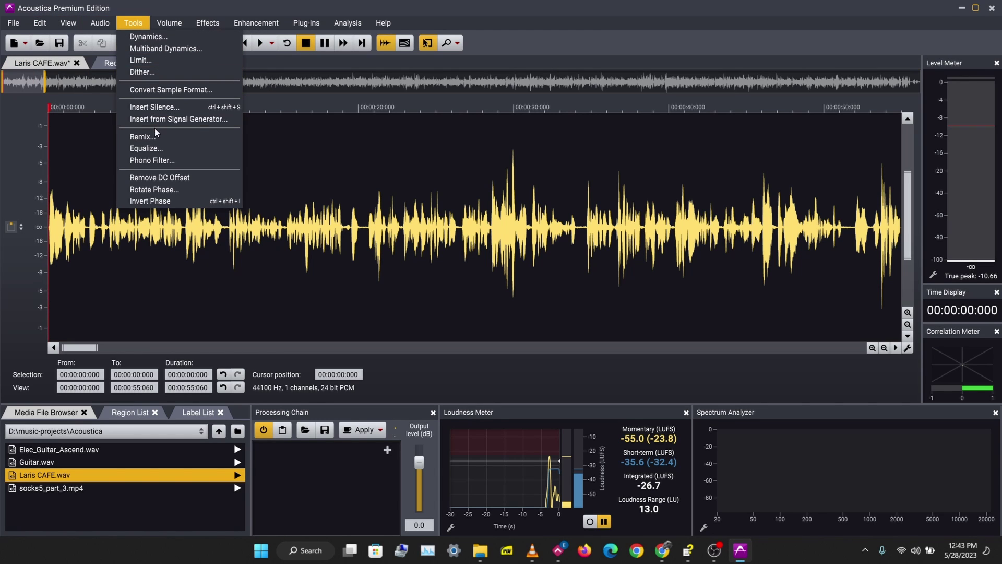
click(157, 107)
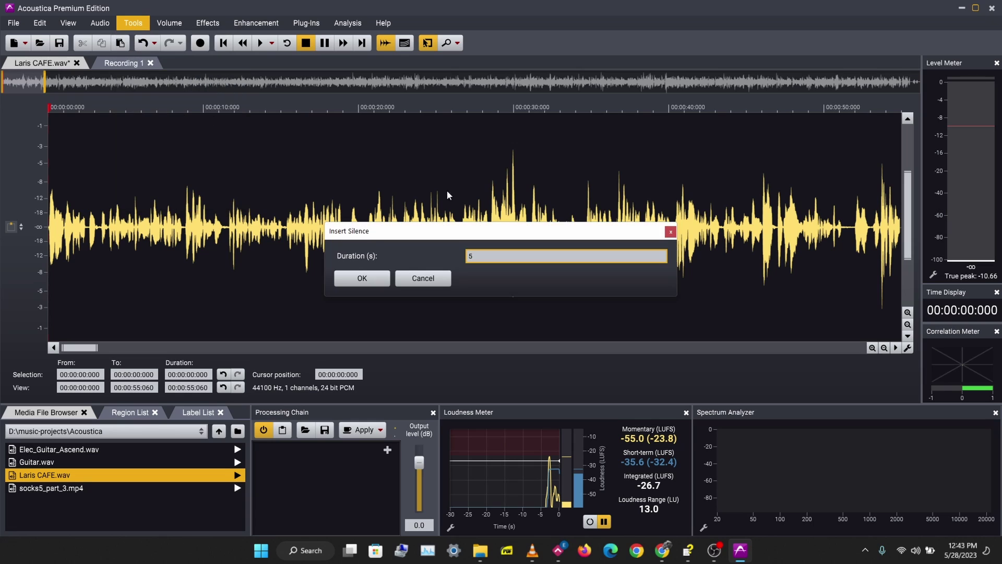
text(3)
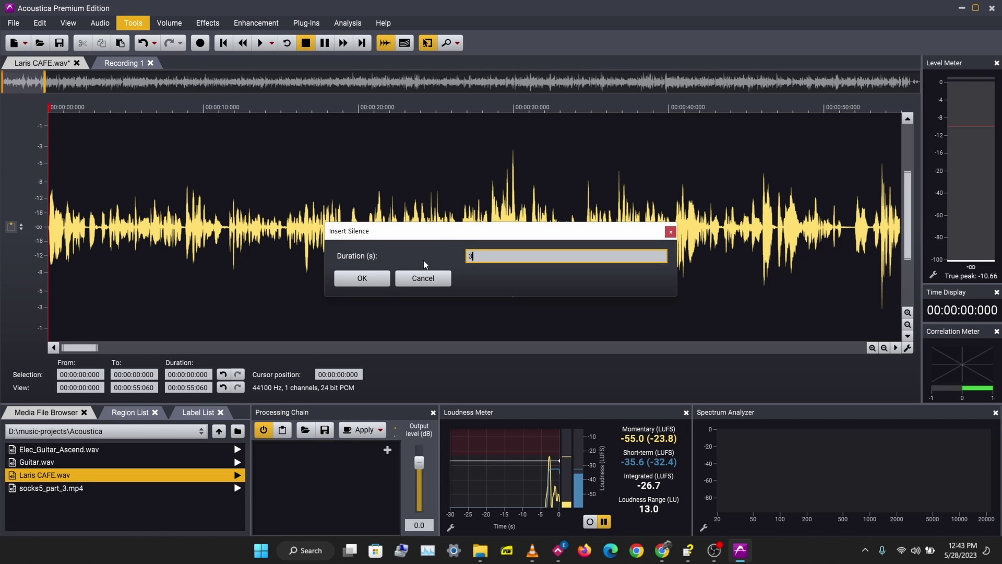
click(356, 280)
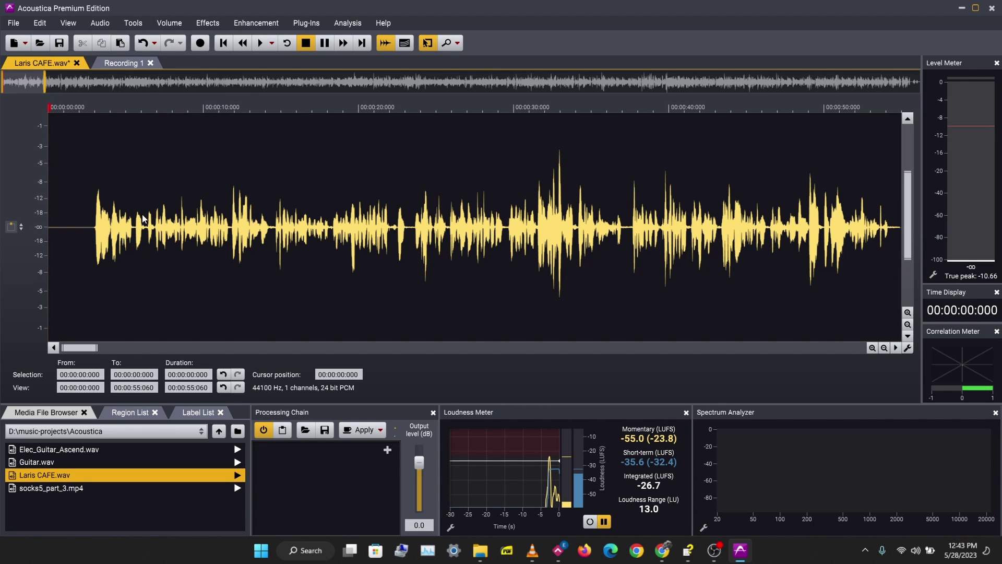
drag(145, 226, 1, 230)
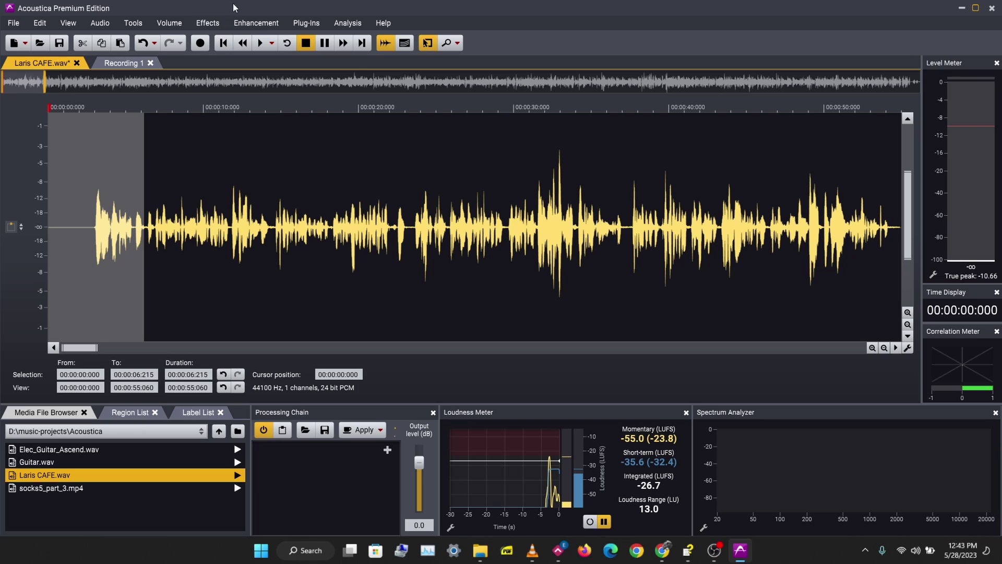
click(164, 24)
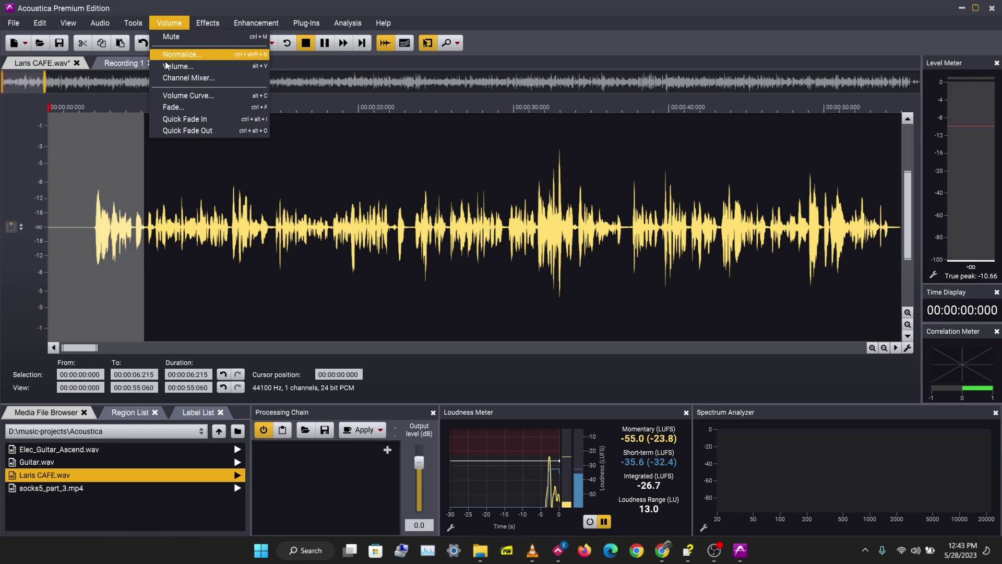
click(200, 121)
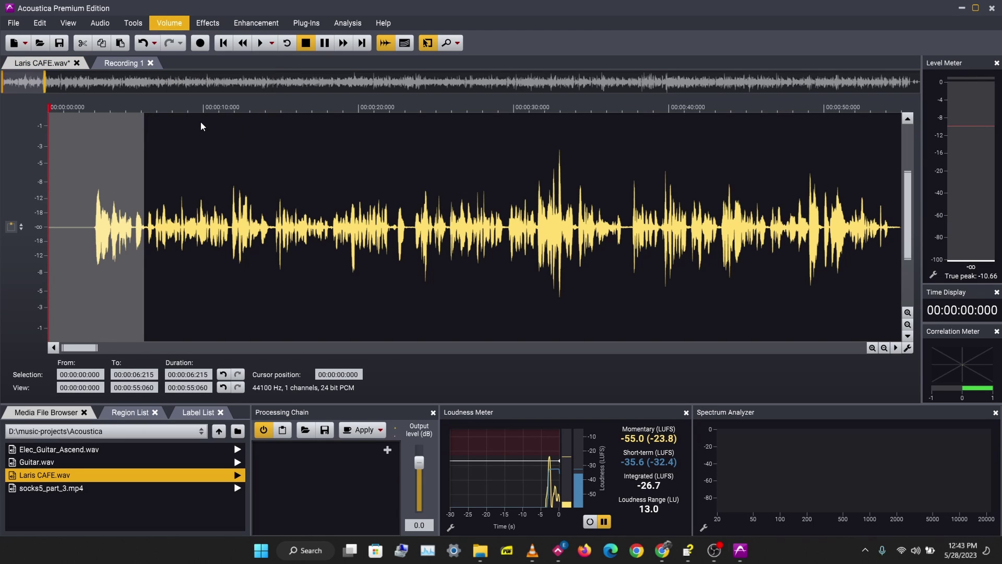
click(199, 195)
click(66, 192)
key(space)
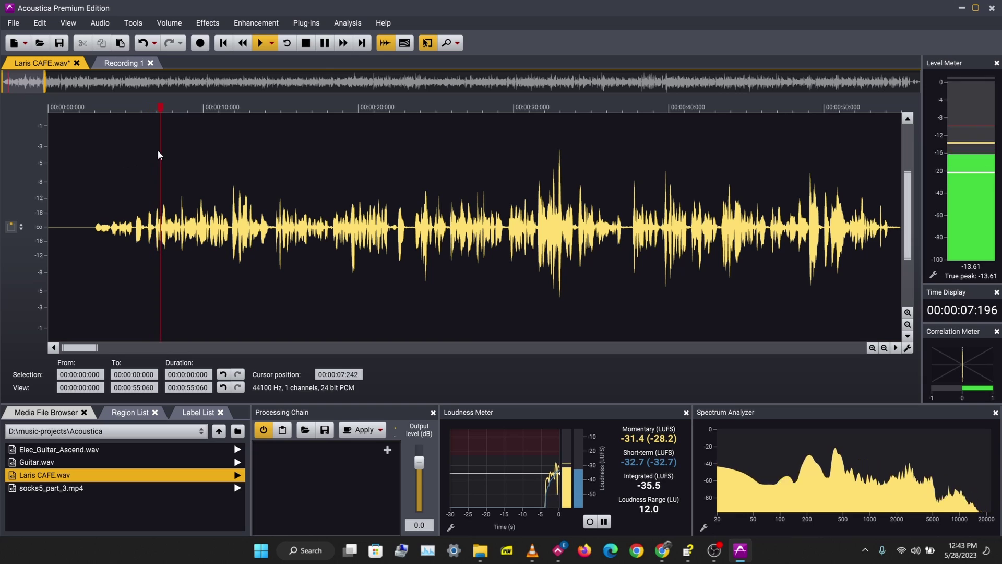
key(space)
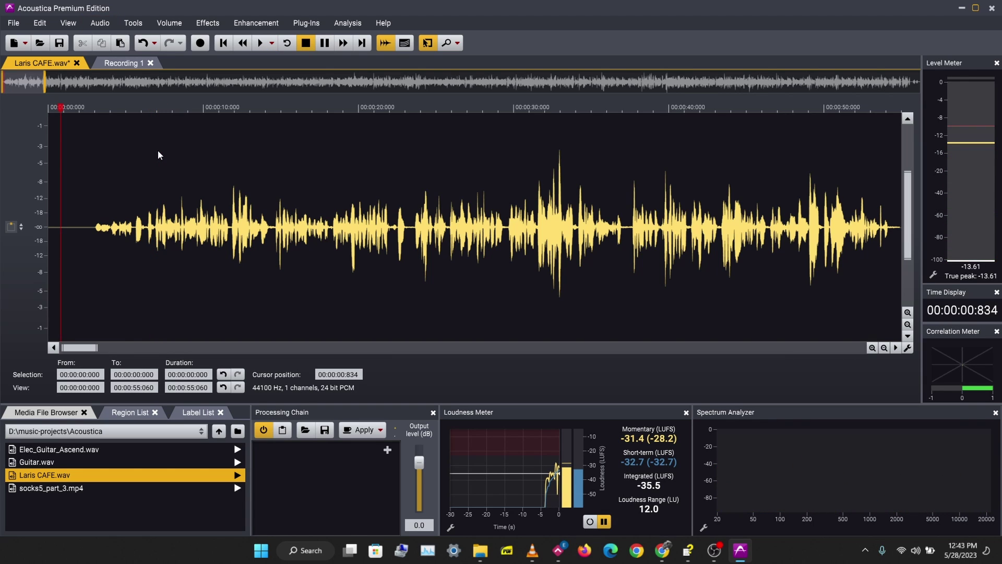
key(ctrl+z)
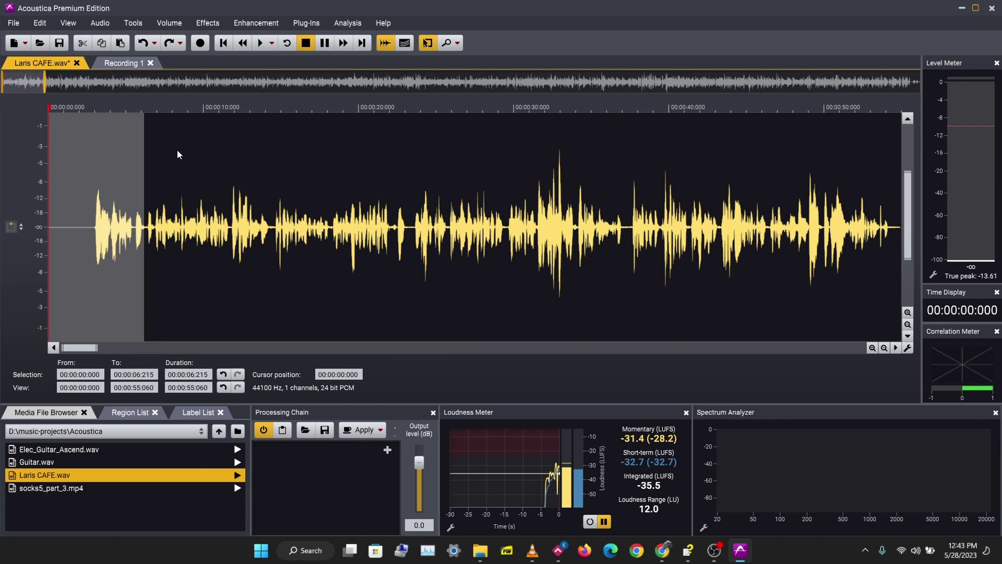
- Apply a Logarithmic fade-in with a -11.71 dB range to the 0–11.634 s selection
drag(229, 178, 49, 183)
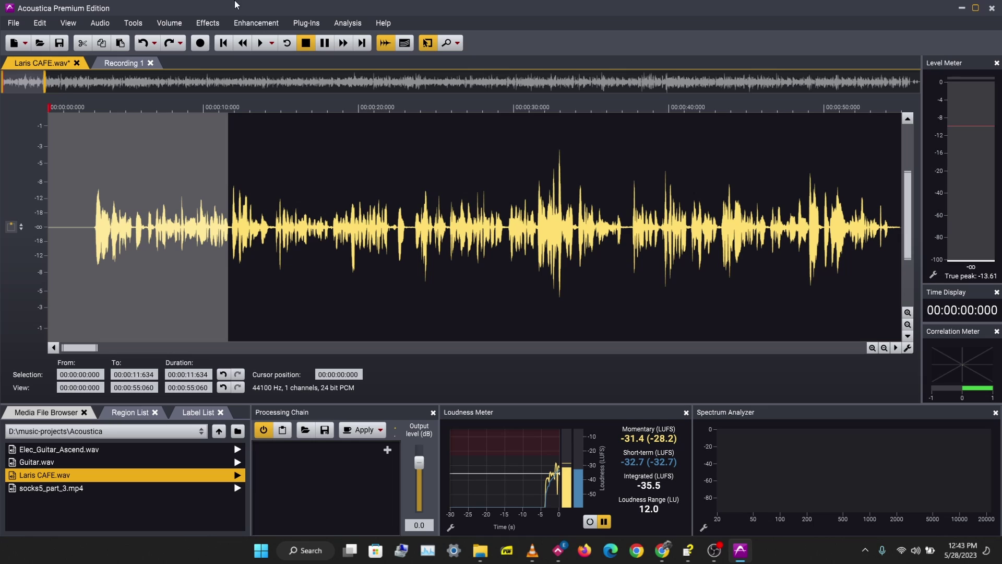
click(184, 26)
click(215, 104)
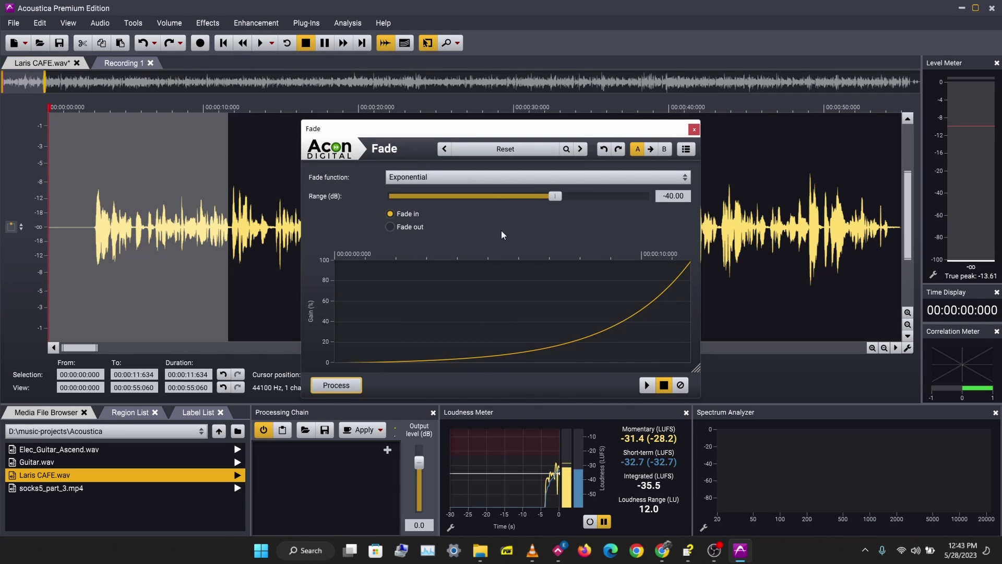
mouse_move(553, 193)
mouse_down()
mouse_move(487, 197)
mouse_move(642, 207)
mouse_move(538, 202)
mouse_up()
click(535, 178)
click(472, 206)
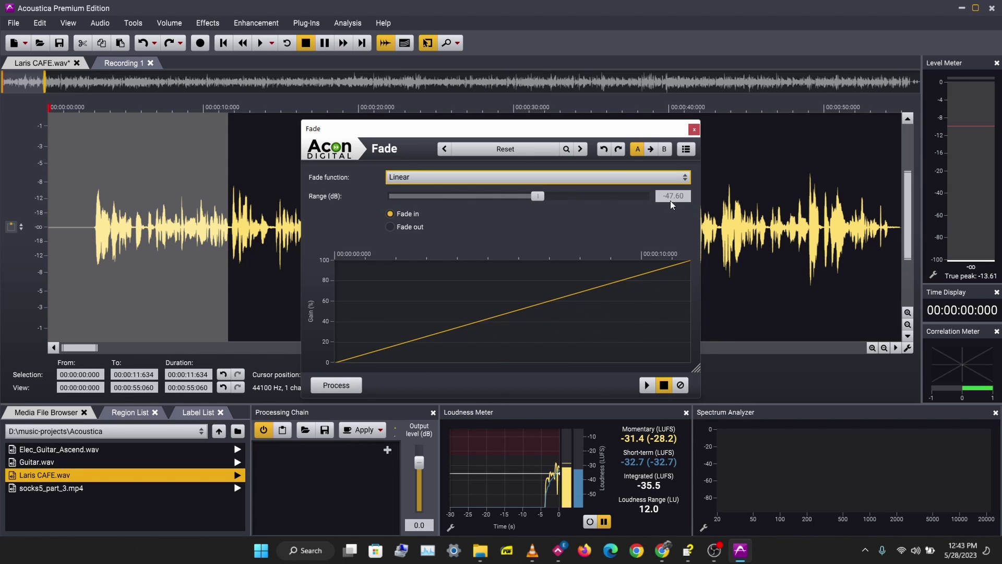
click(504, 177)
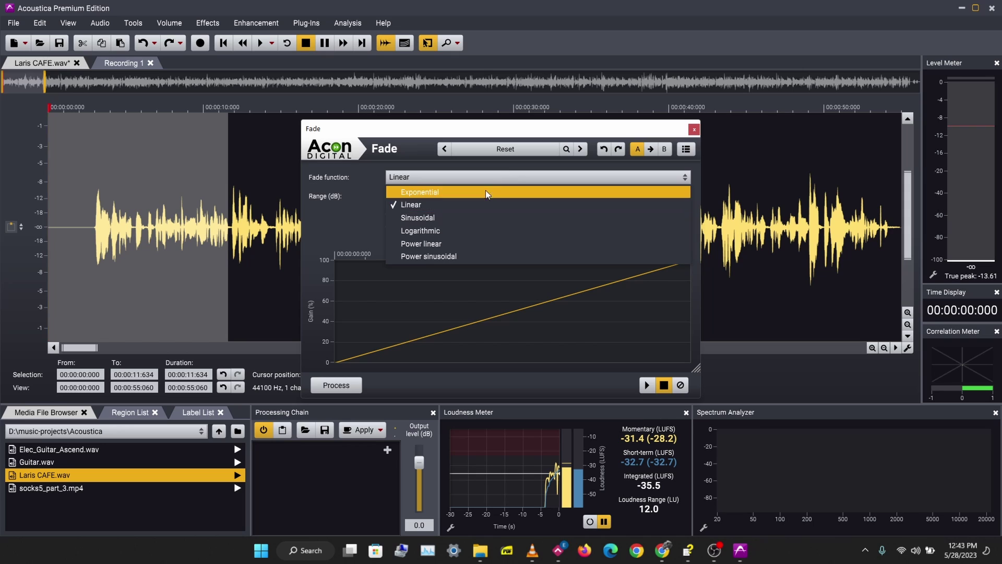
click(522, 230)
drag(538, 196, 621, 201)
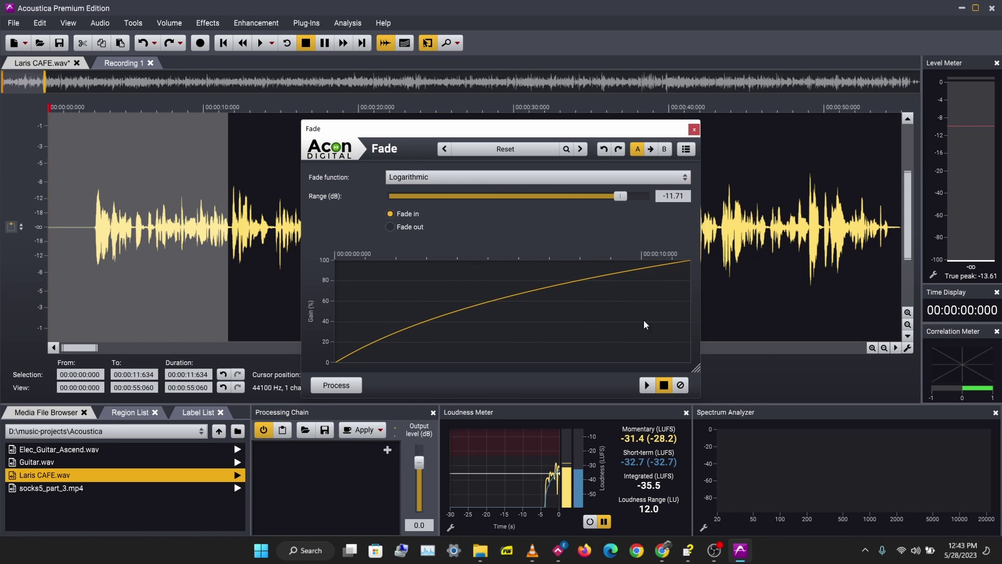
click(354, 386)
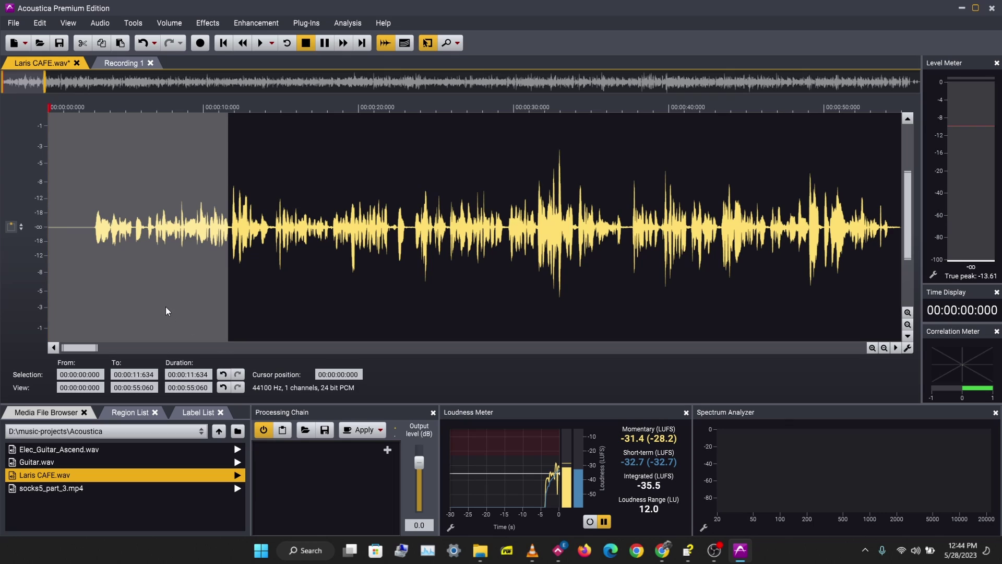
- Undo the logarithmic fade-in, then preview and apply a Linear fade-in over the first 11.634 seconds
key(ctrl+z)
click(168, 23)
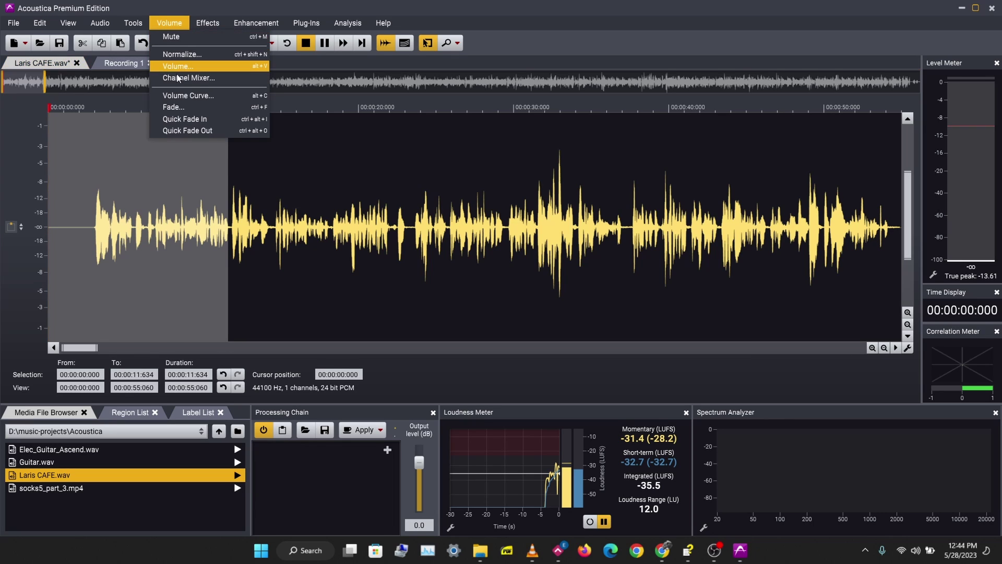
click(201, 106)
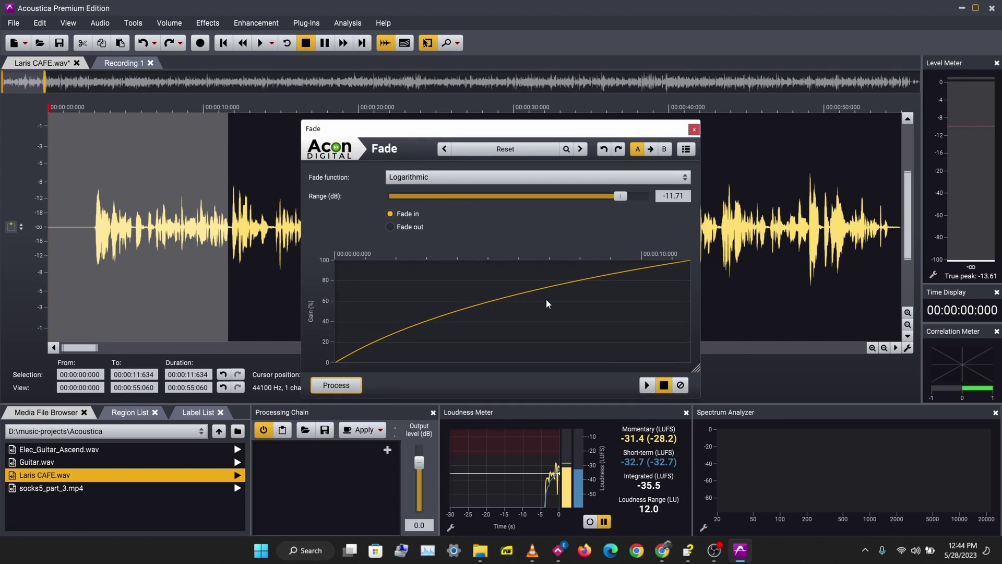
click(523, 179)
click(433, 203)
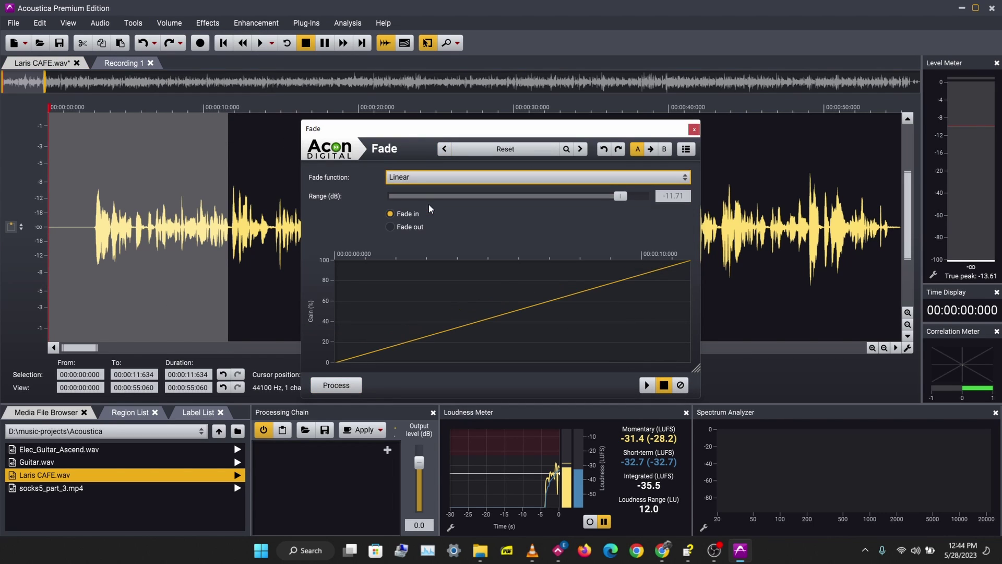
click(647, 385)
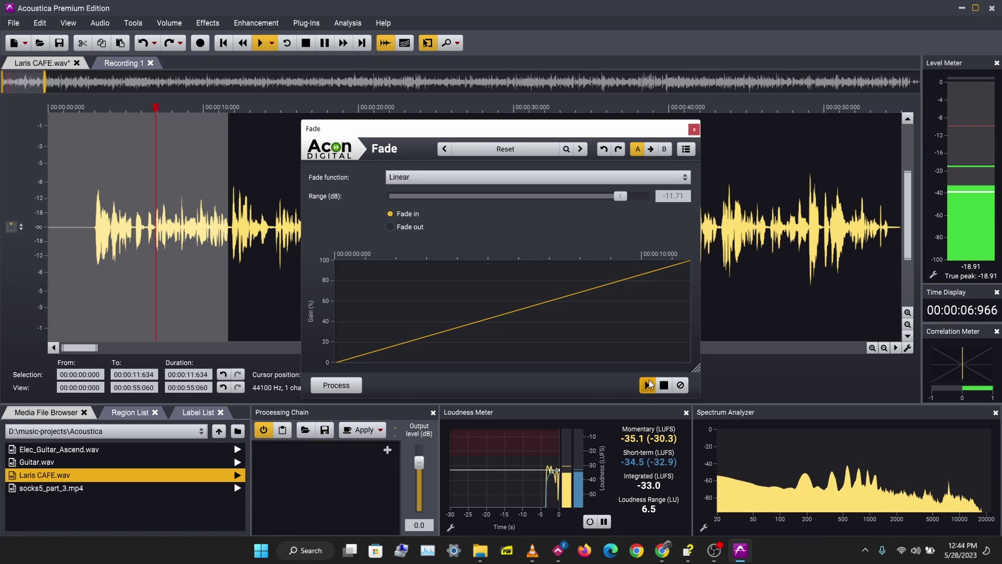
click(345, 386)
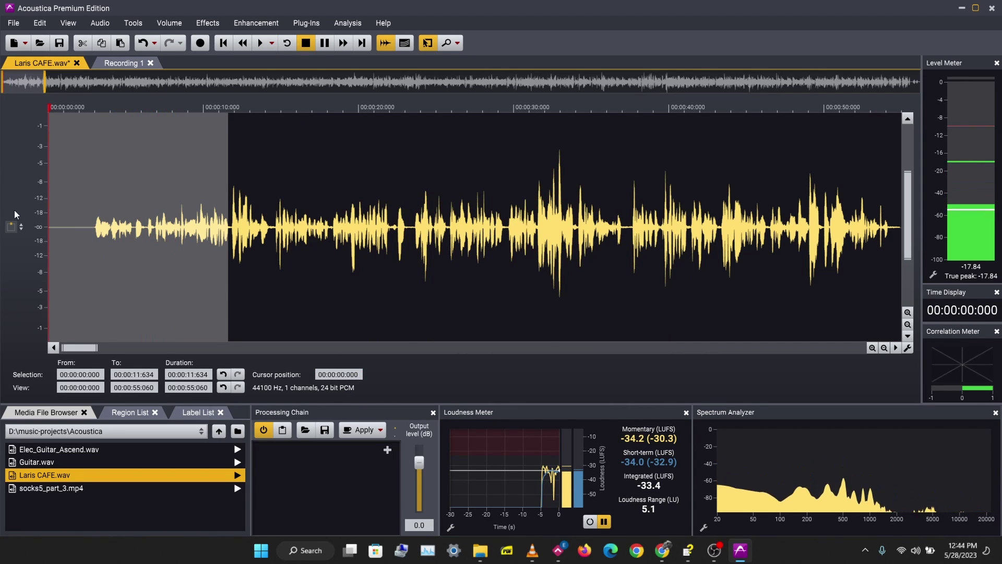
- Select the first 9.322 seconds and apply another linear fade-in to them
click(91, 170)
click(186, 168)
drag(192, 170, 2, 185)
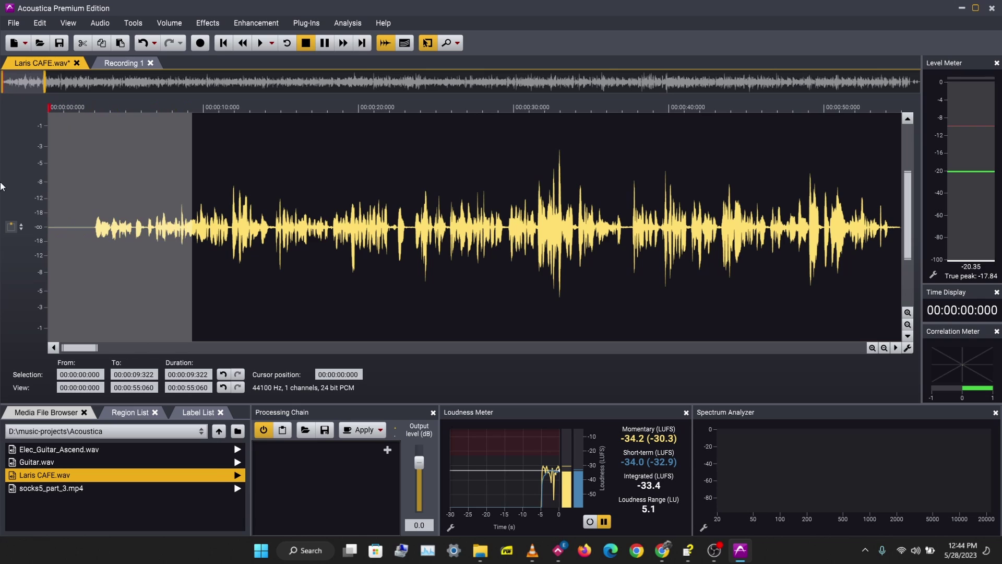
click(169, 23)
click(189, 106)
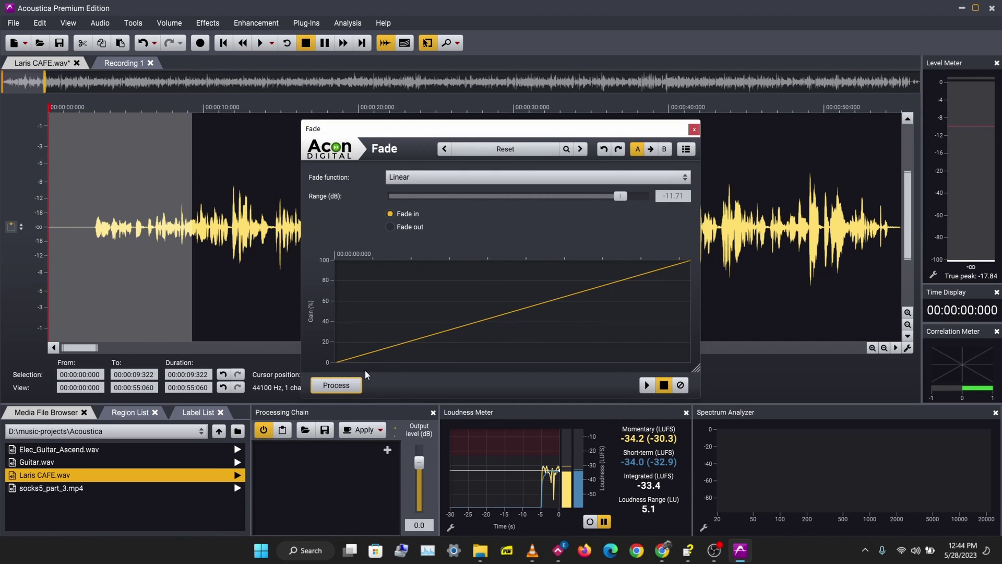
click(350, 386)
- Play back the faded opening from about 2 seconds, then stop
click(124, 210)
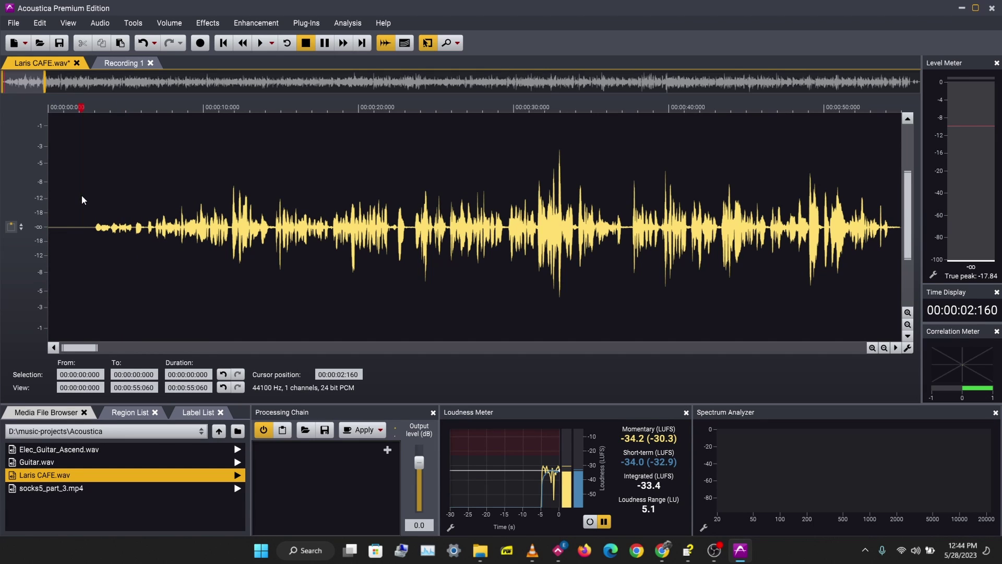
key(space)
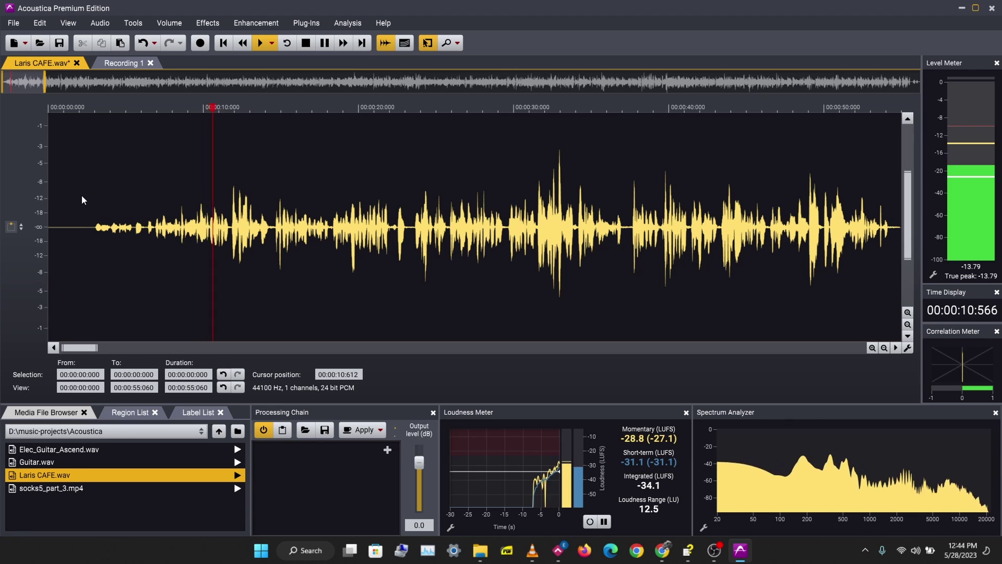
click(81, 196)
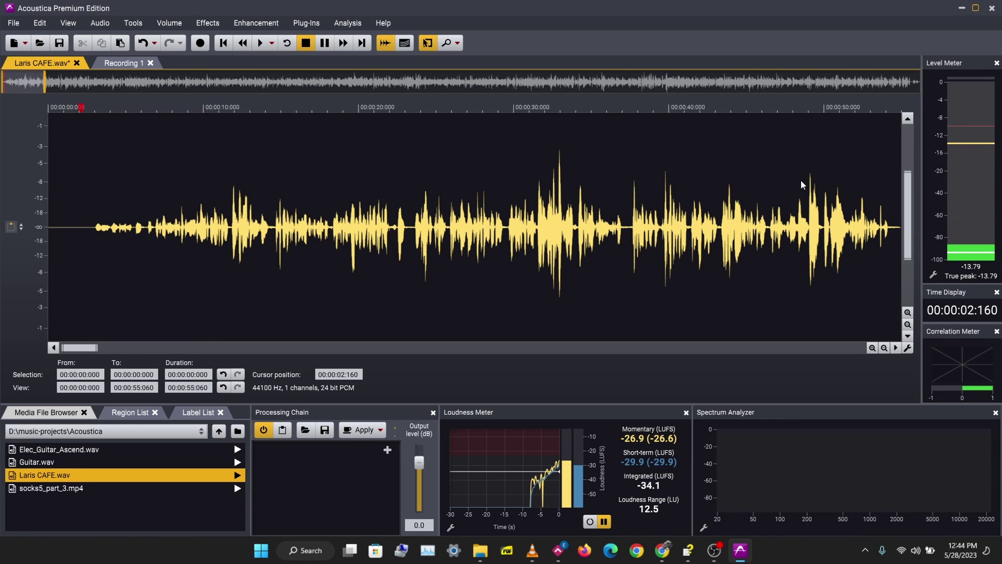
- Zoom in near the 20:02 end, play a few seconds there, and mark a range around 20:00
scroll(801, 180, down, 5)
click(882, 159)
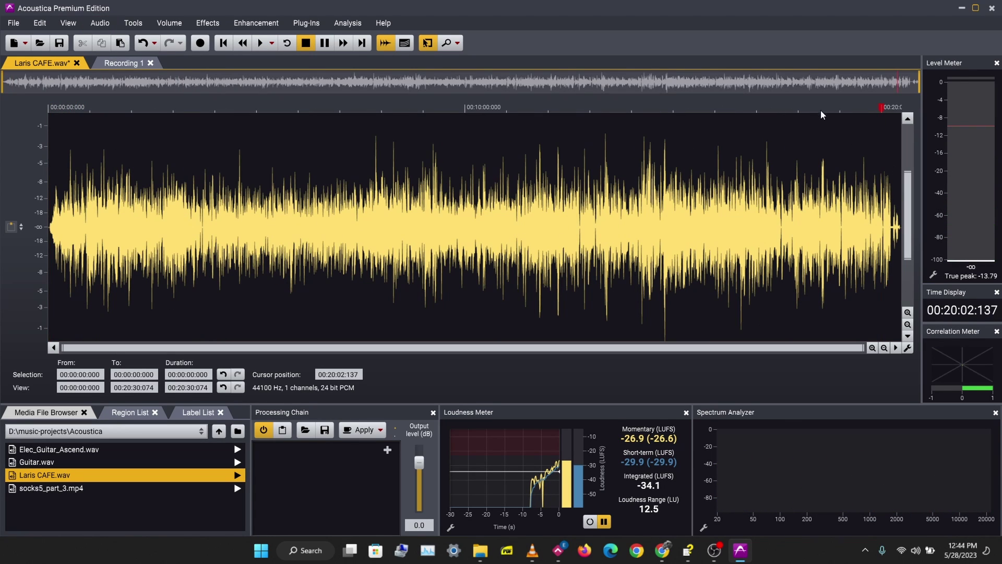
scroll(894, 150, up, 5)
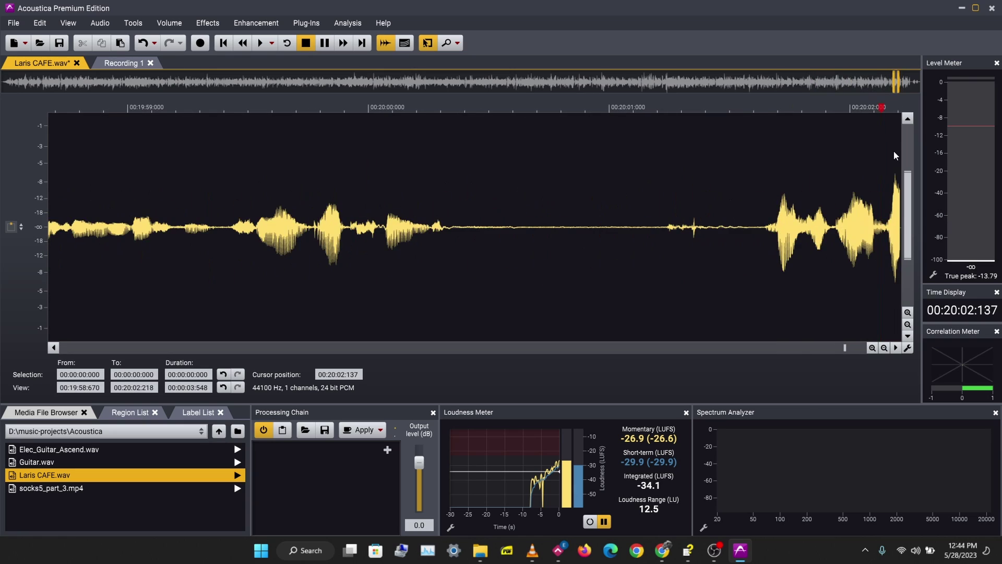
drag(832, 345, 882, 346)
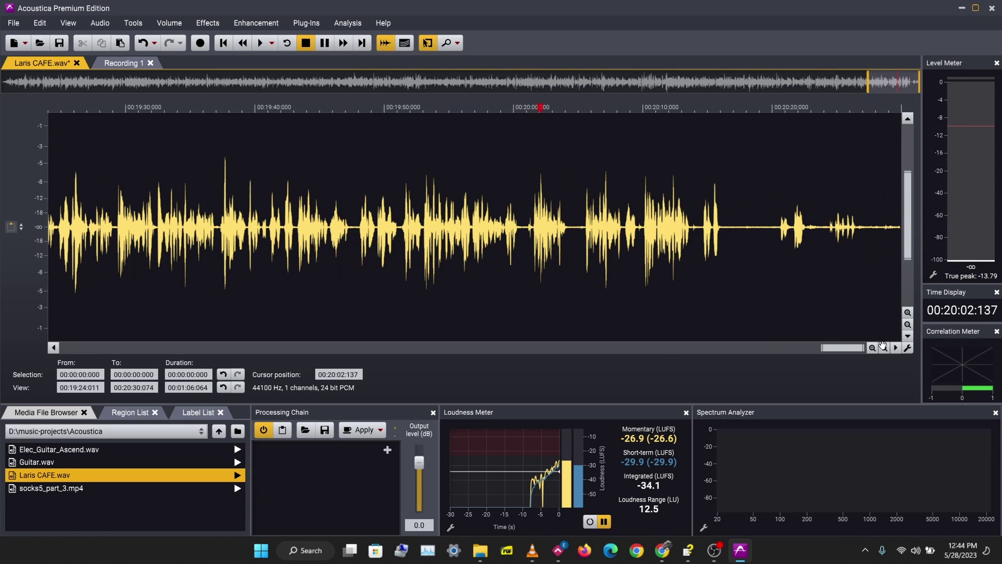
key(space)
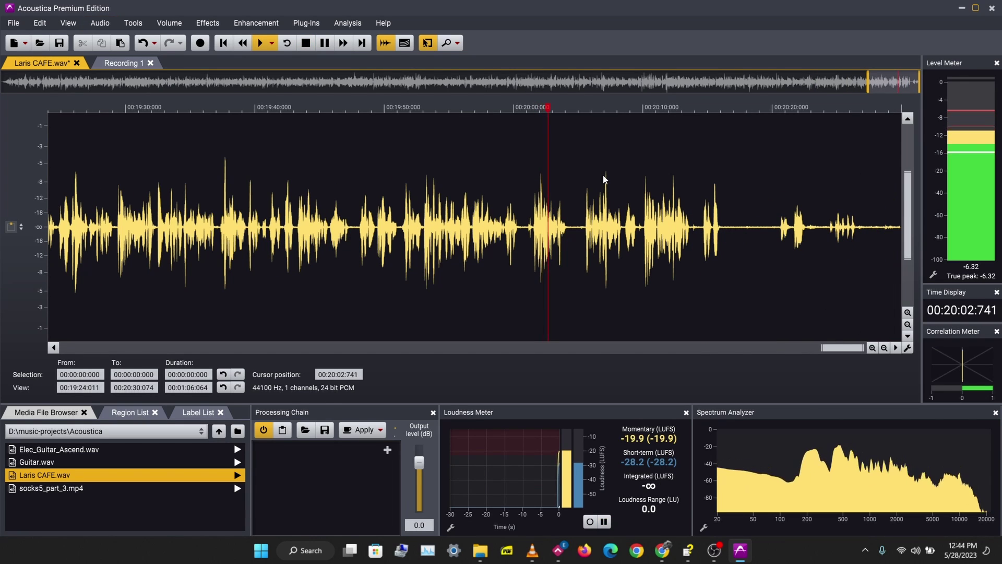
key(space)
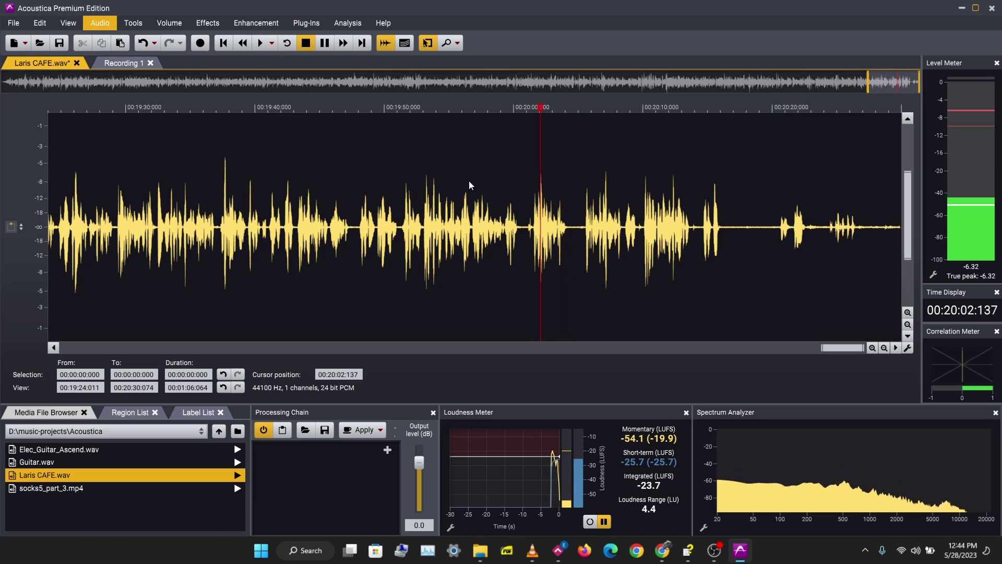
drag(454, 180, 572, 181)
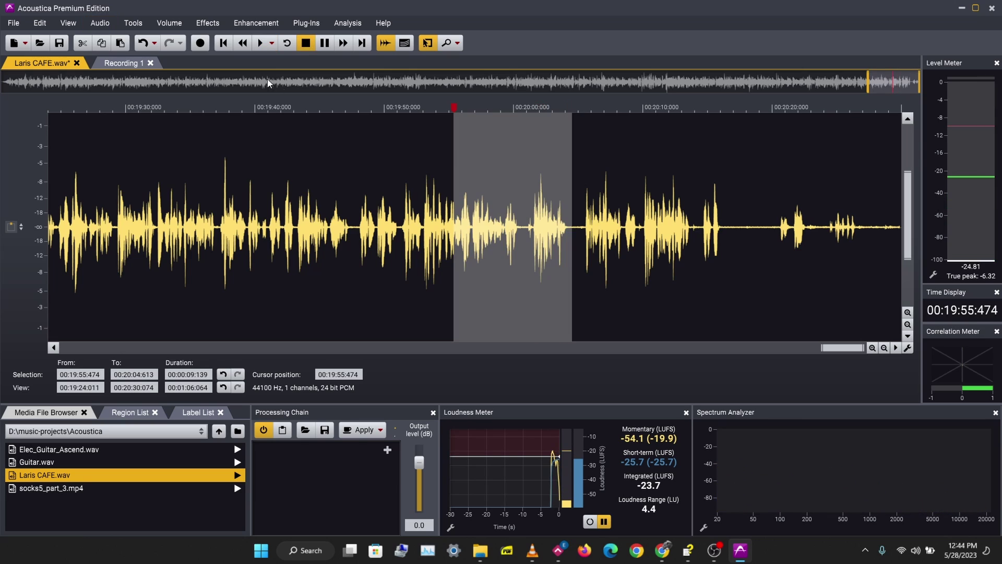
- Select 19:56.156 to about 20:04.8 and apply a Quick Fade Out
click(485, 171)
drag(463, 191, 576, 209)
click(158, 23)
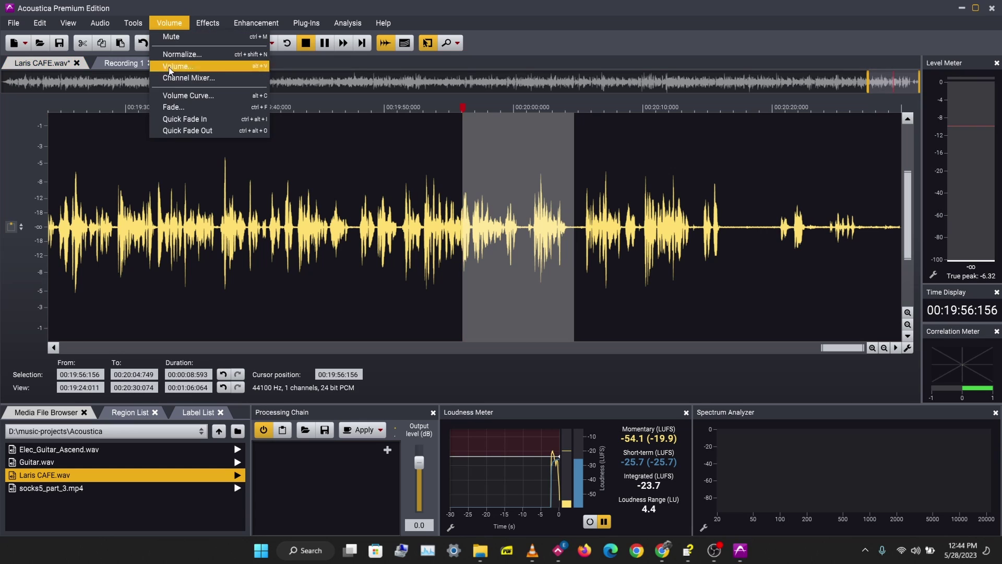
click(184, 130)
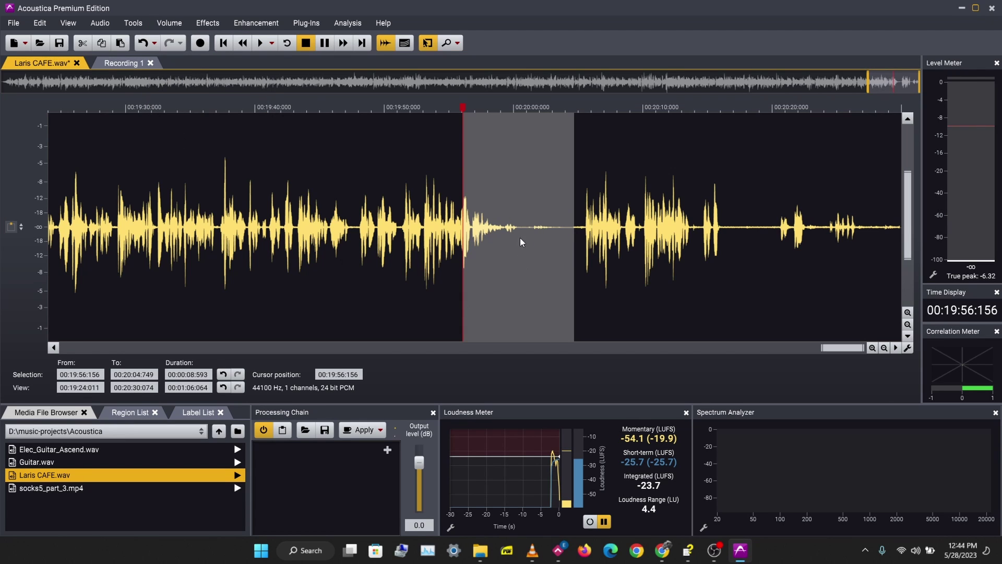
- Play back the faded passage, then select the section from 19:54.110 to 20:04.749
click(442, 119)
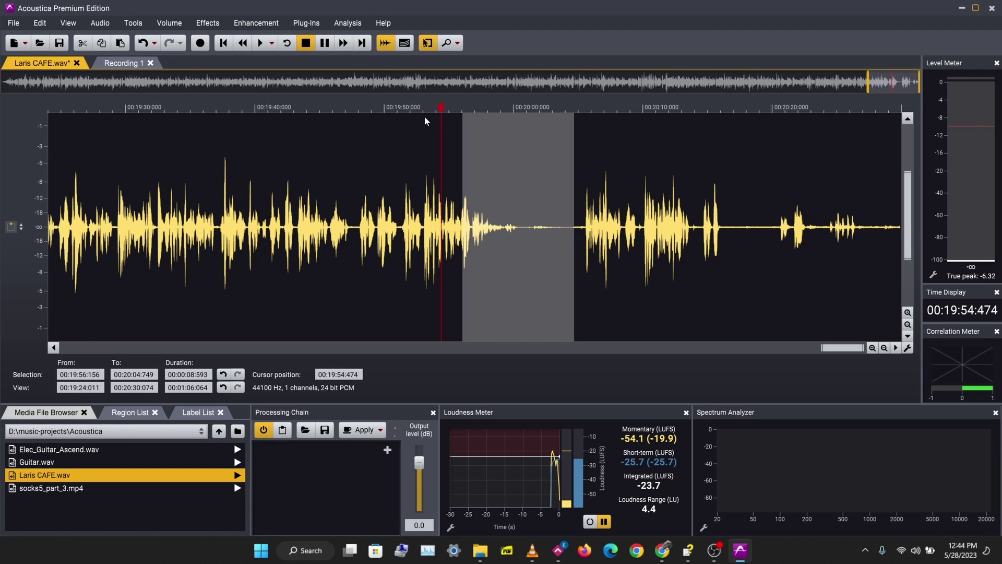
click(441, 149)
key(space)
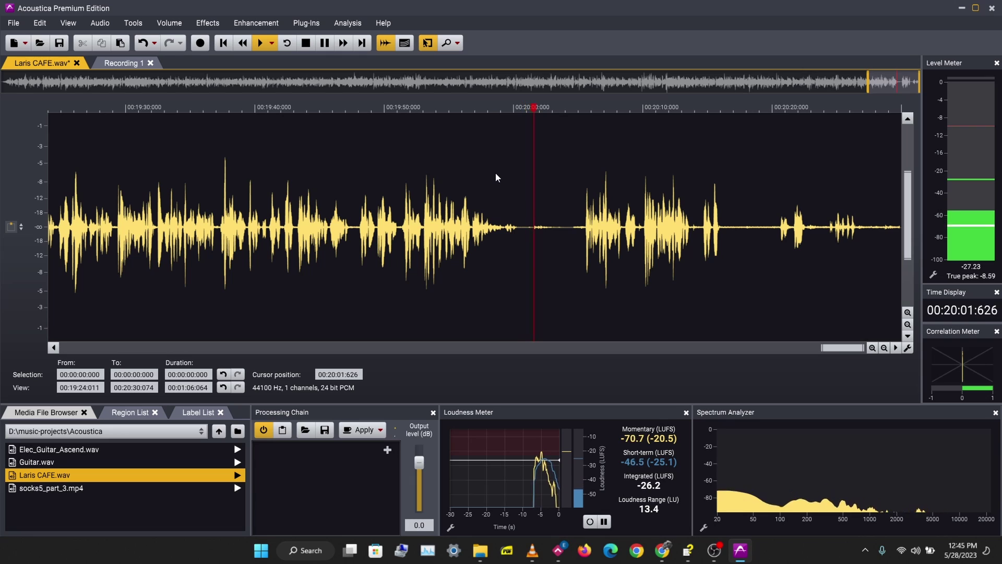
key(space)
drag(574, 230, 436, 198)
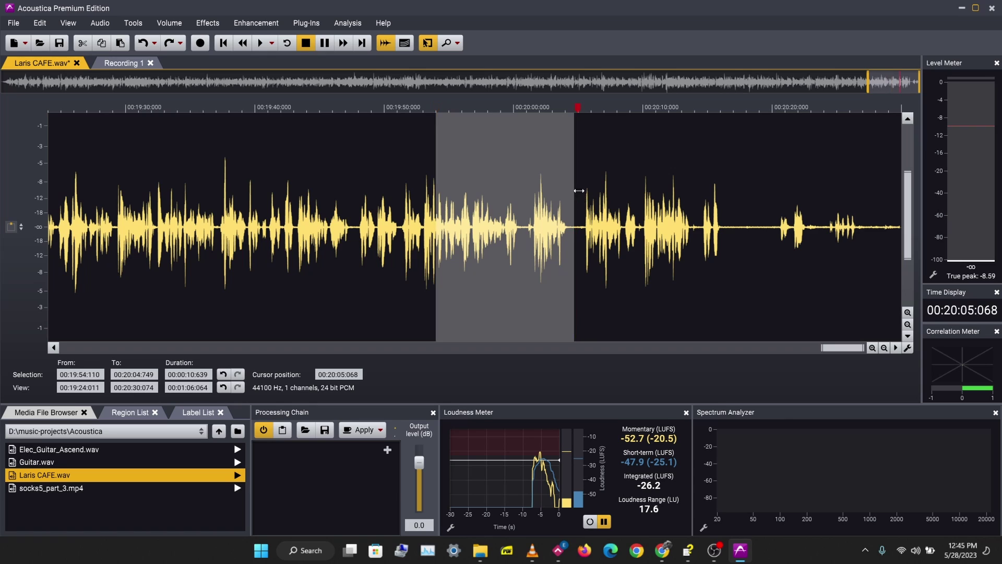
- Extend the selection to 19:54.110–20:07.932
scroll(572, 193, up, 2)
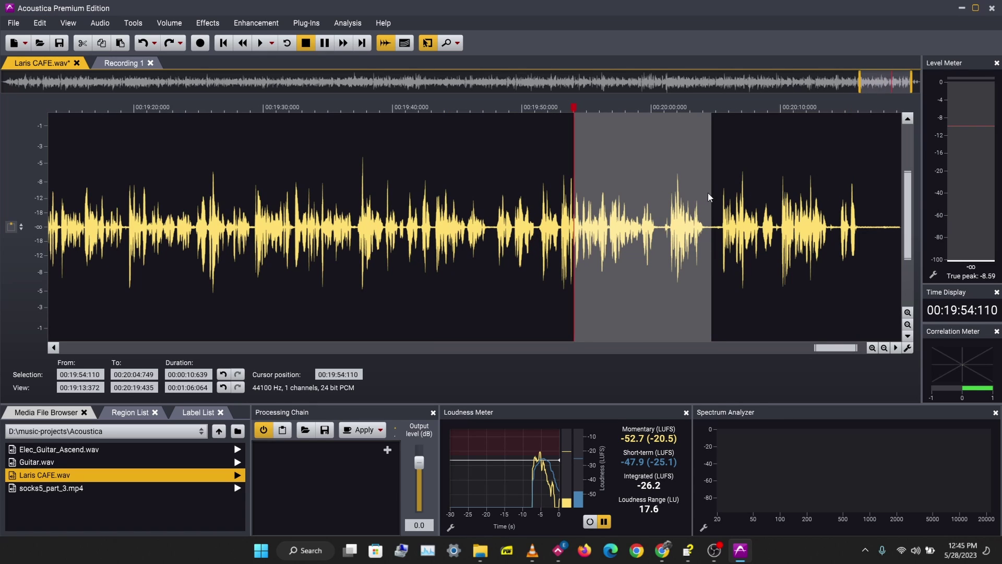
drag(711, 194, 752, 194)
mouse_move(638, 196)
mouse_down()
mouse_move(411, 183)
mouse_move(899, 220)
mouse_move(825, 218)
mouse_move(827, 230)
mouse_up()
key(ctrl+z)
key(ctrl+z)
key(ctrl+z)
key(ctrl+z)
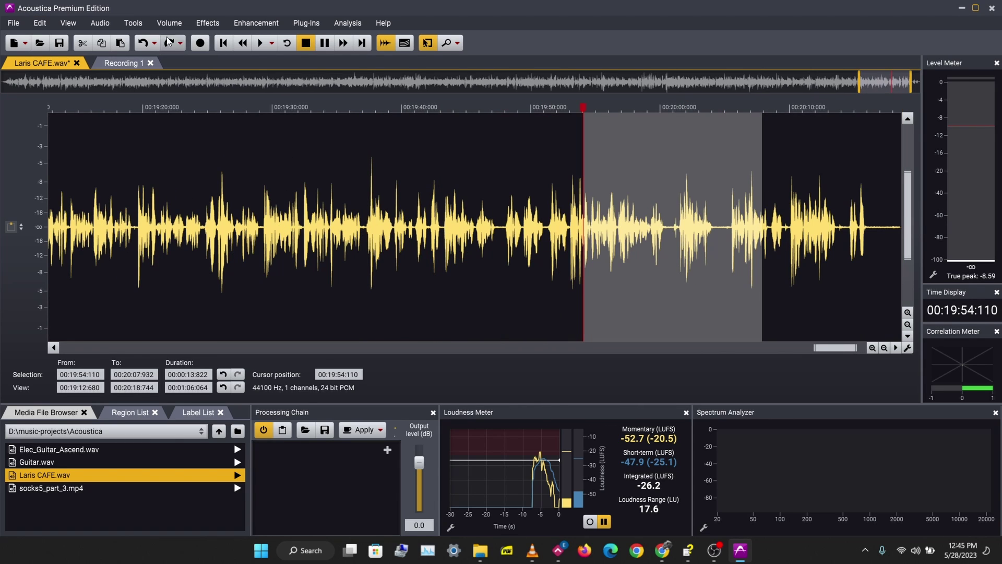
- Set the fade to Fade out with a Power sinusoidal curve, then close the fade settings
click(131, 26)
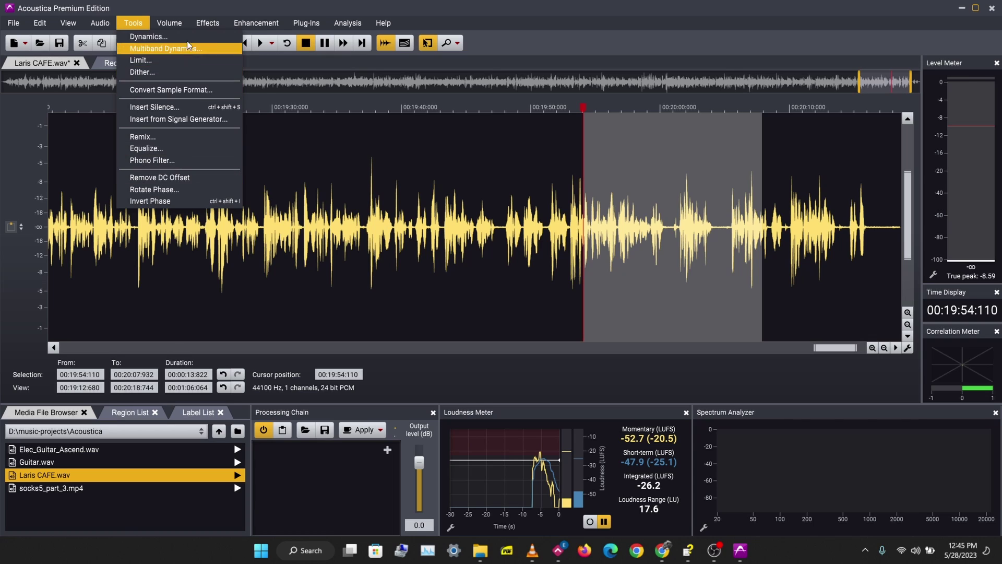
click(169, 23)
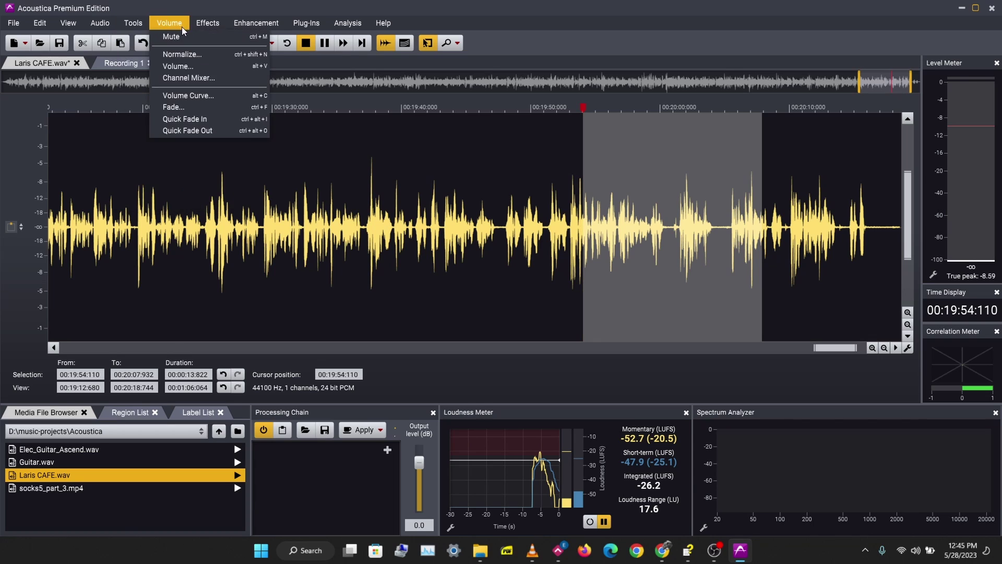
click(205, 106)
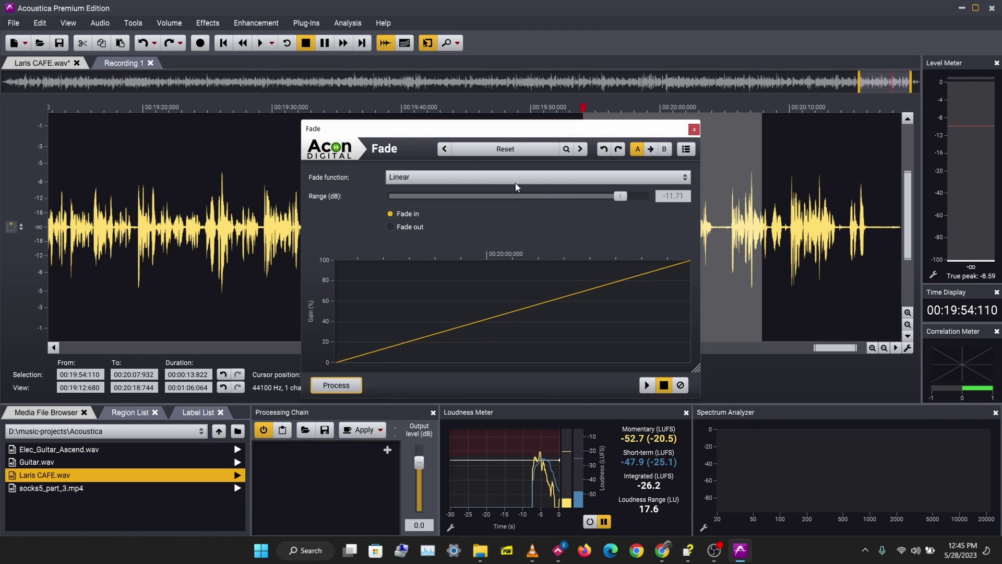
click(401, 228)
click(450, 175)
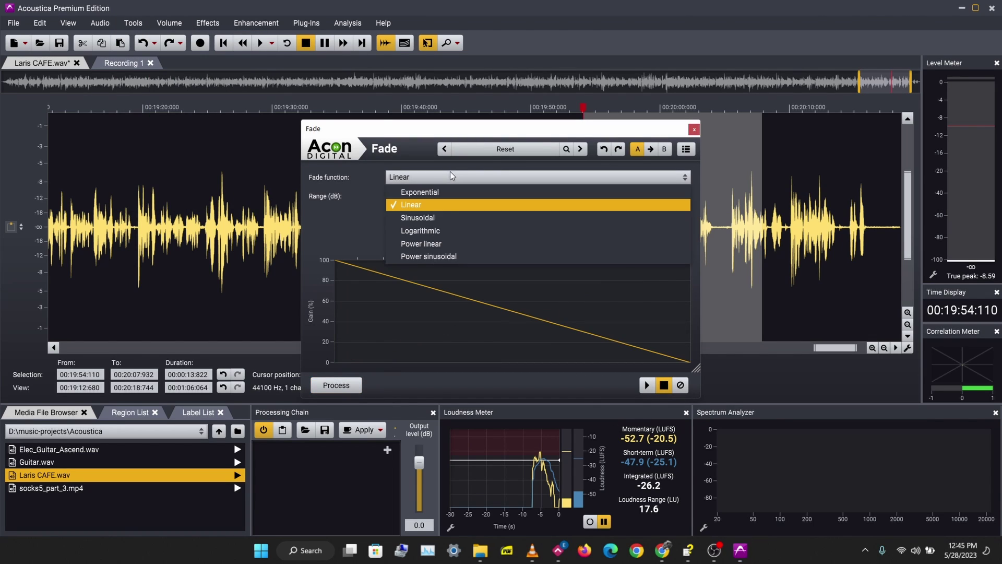
click(439, 256)
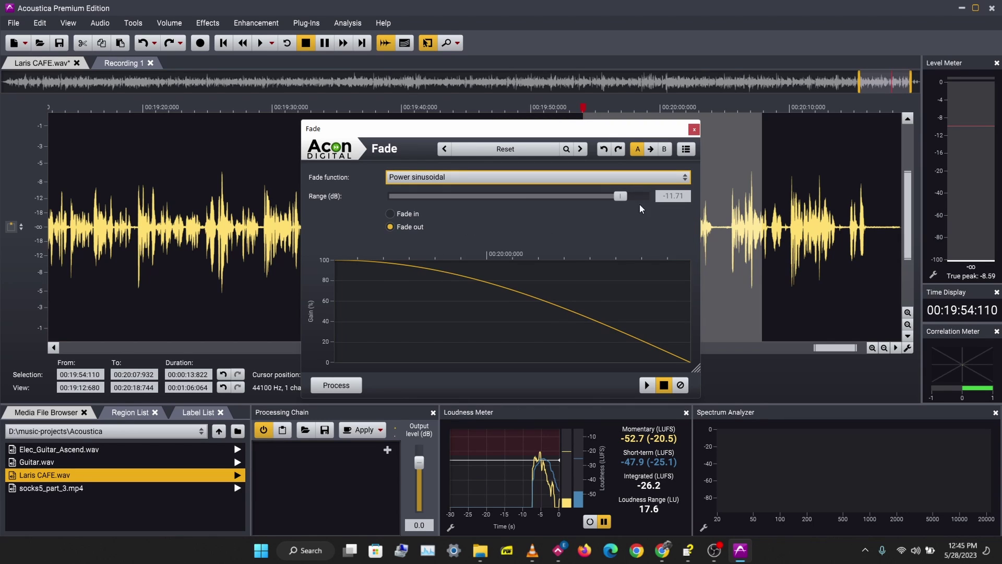
click(339, 386)
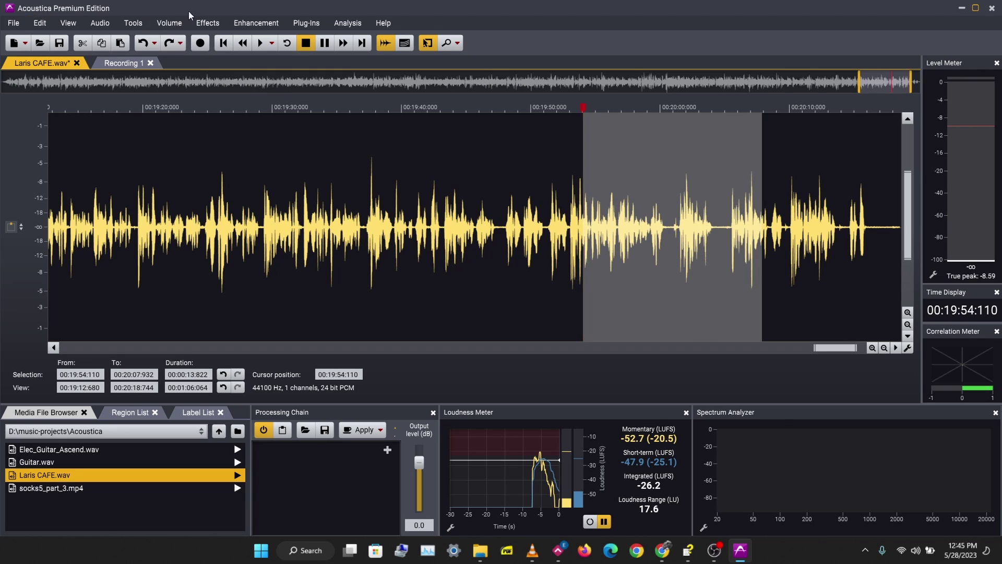
- Apply an Exponential fade-out with a -85.27 dB range and play the faded section
click(206, 23)
mouse_move(172, 22)
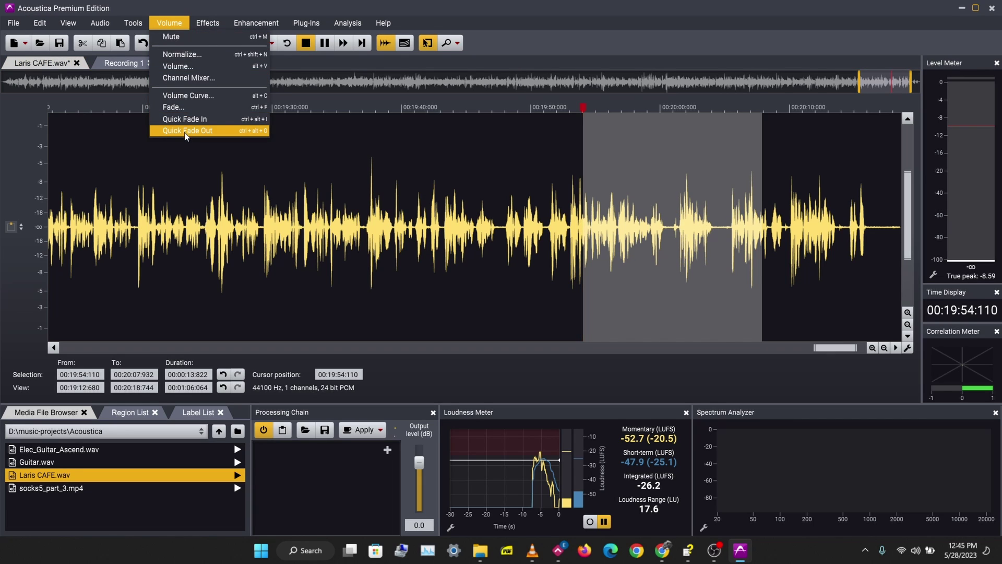
click(183, 109)
click(437, 176)
click(411, 191)
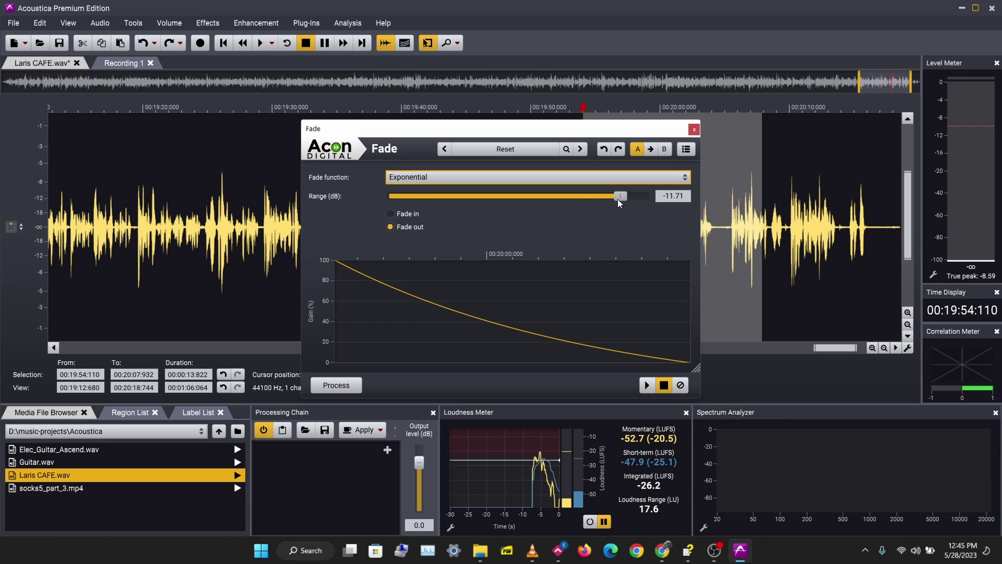
drag(618, 199, 450, 202)
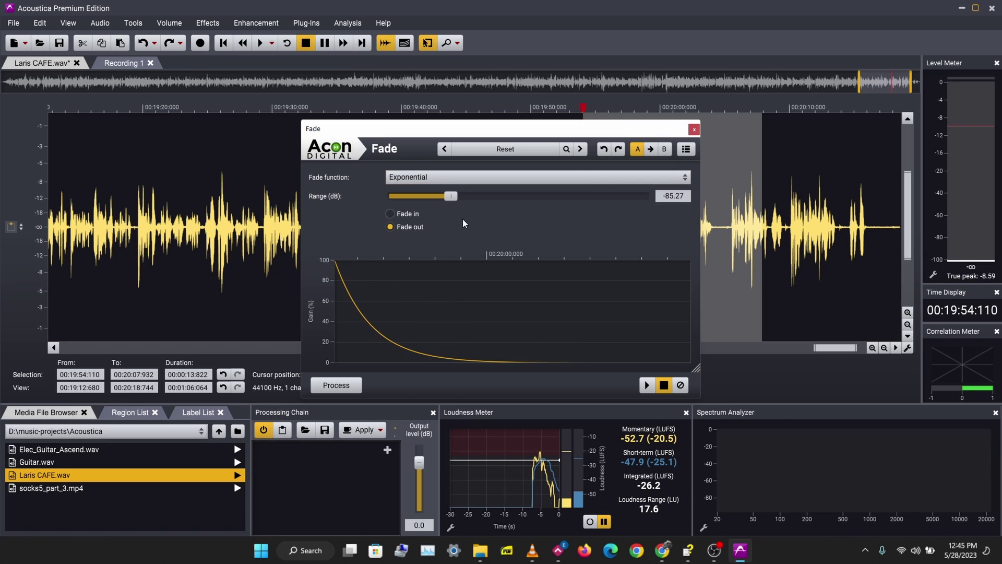
click(336, 385)
key(space)
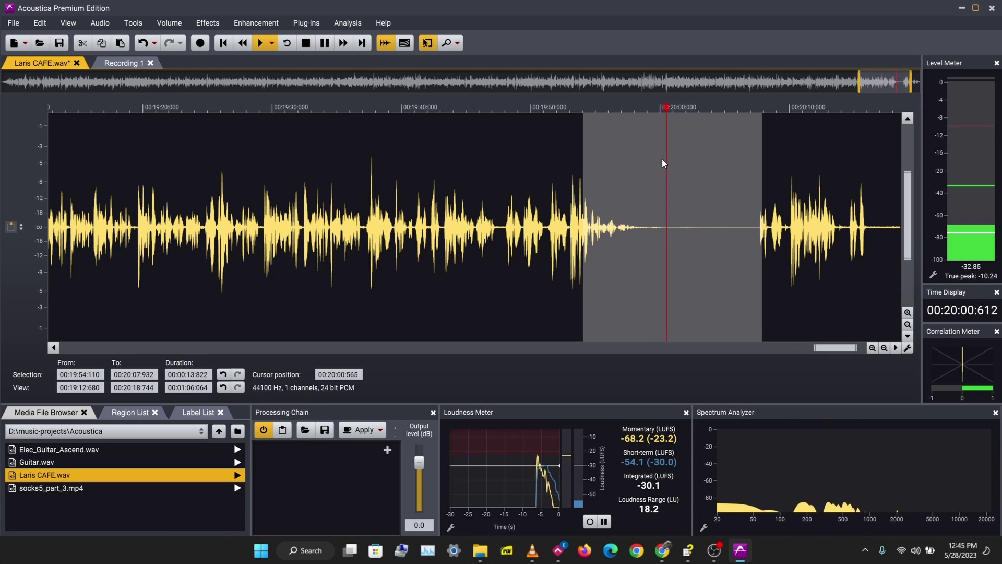
- Stop playback and undo both the exponential fade-out and the opening fade-in
key(space)
key(ctrl+z)
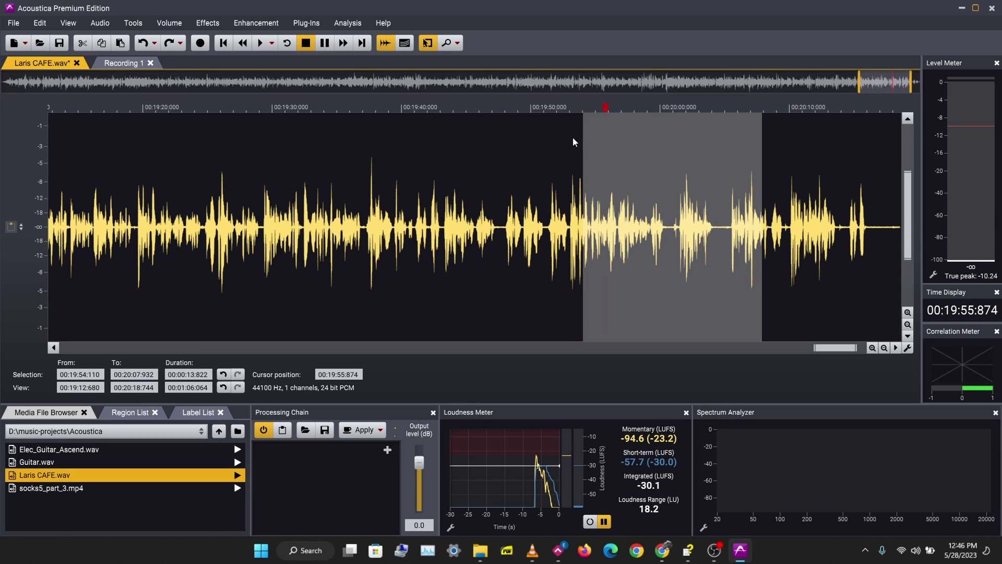
key(ctrl+a)
click(72, 193)
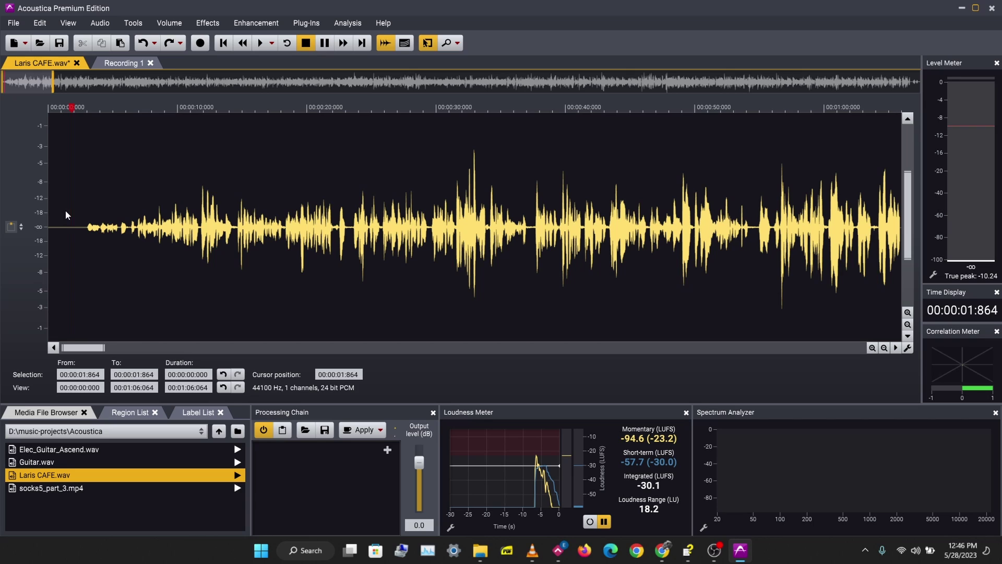
key(ctrl+z)
key(ctrl+z)
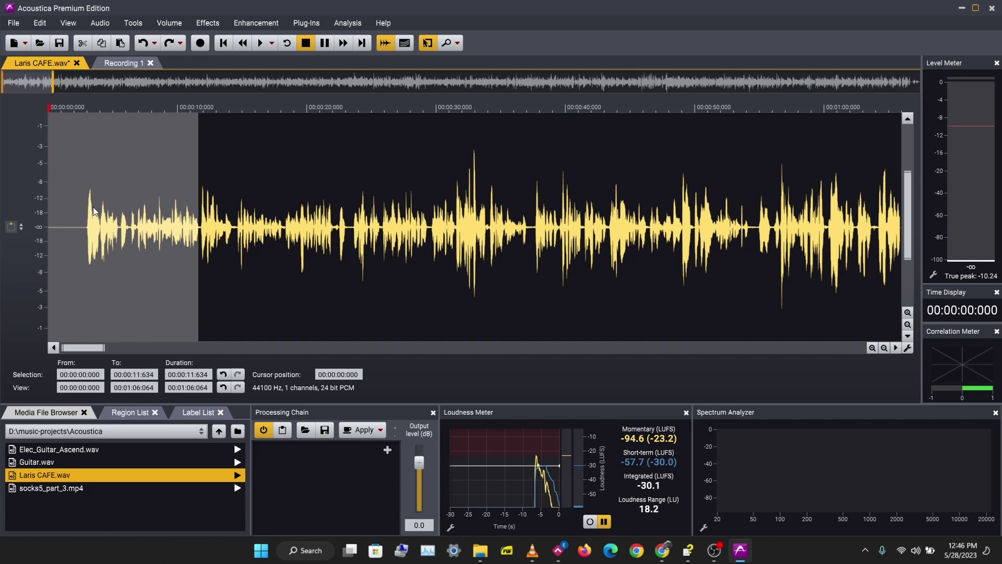
- Play the restored opening from 2.364 s, then select 2.816 to 4.532 s
click(78, 200)
key(space)
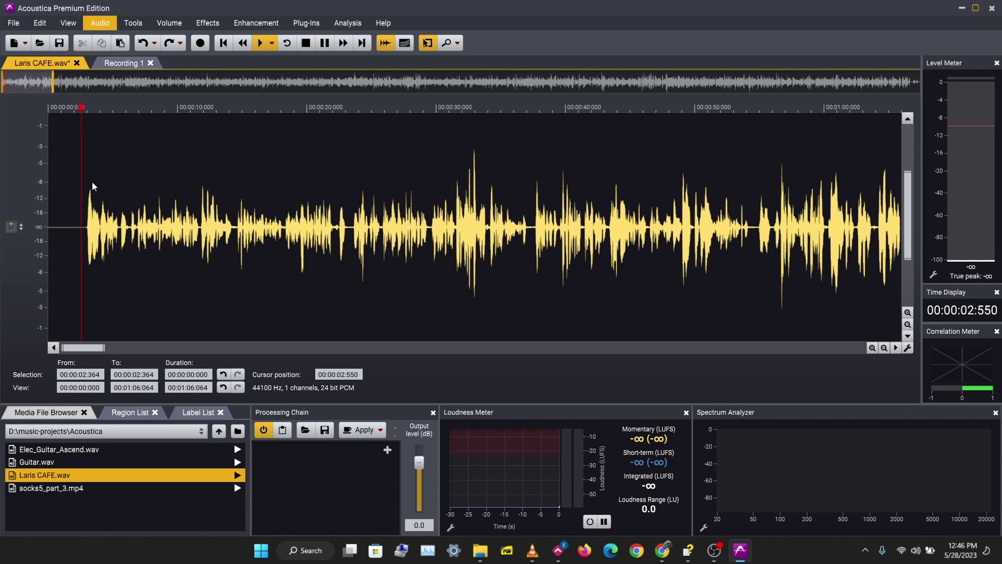
scroll(133, 155, up, 4)
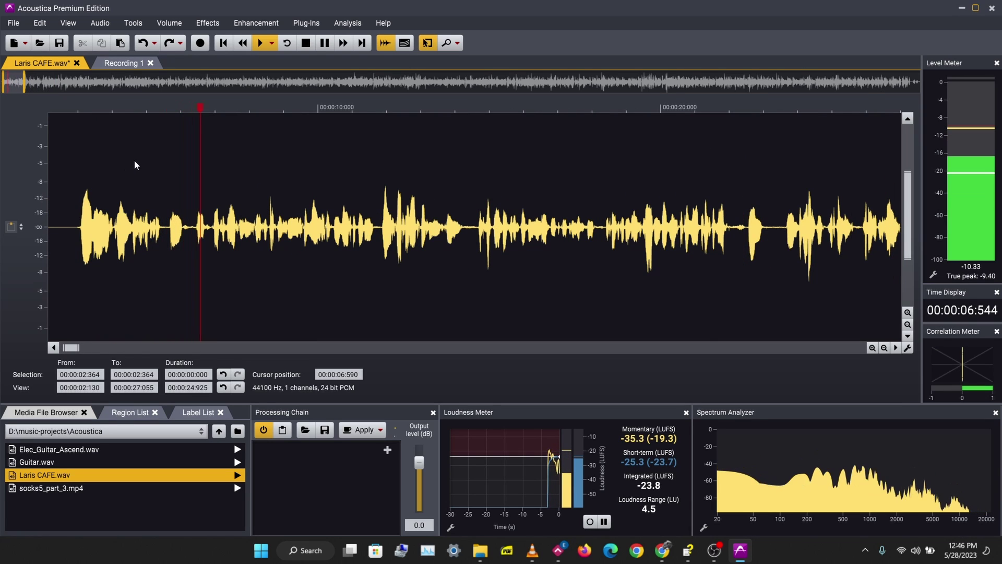
key(space)
key(space)
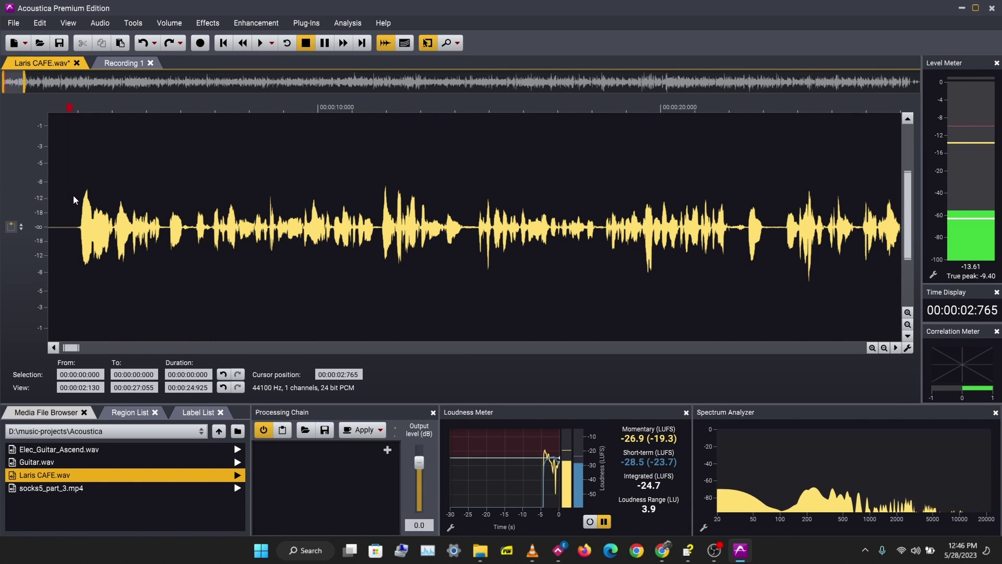
drag(130, 201, 71, 204)
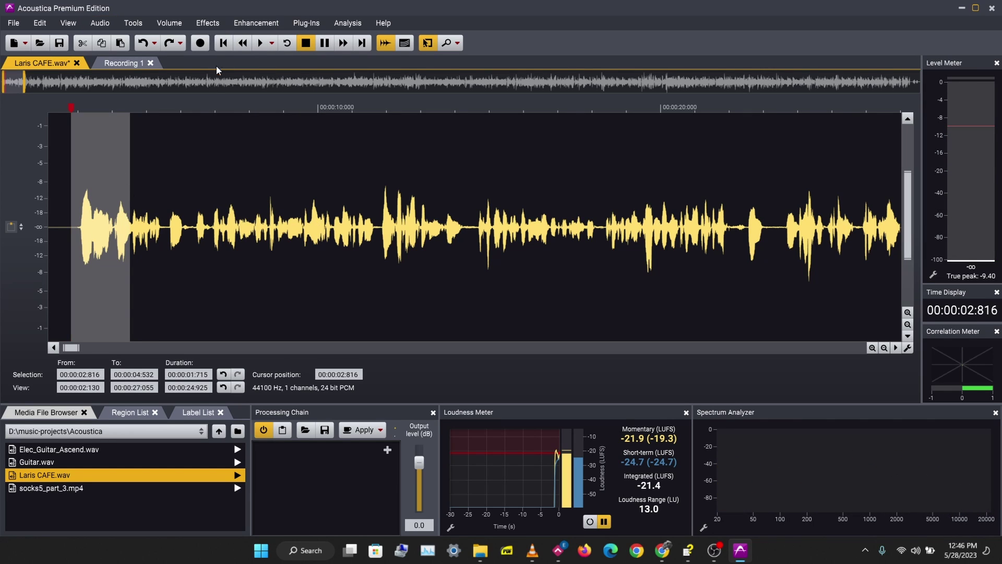
click(205, 23)
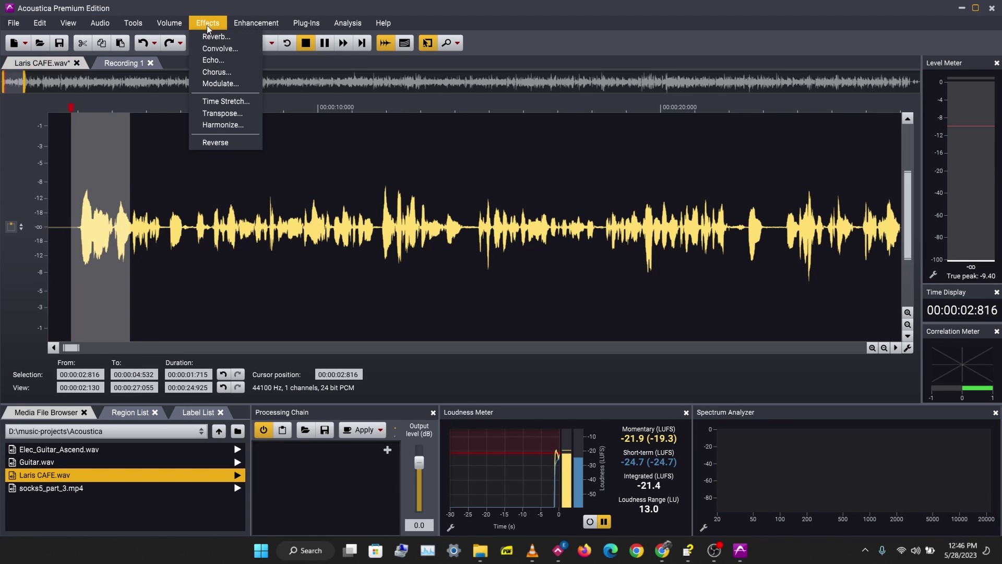
click(220, 141)
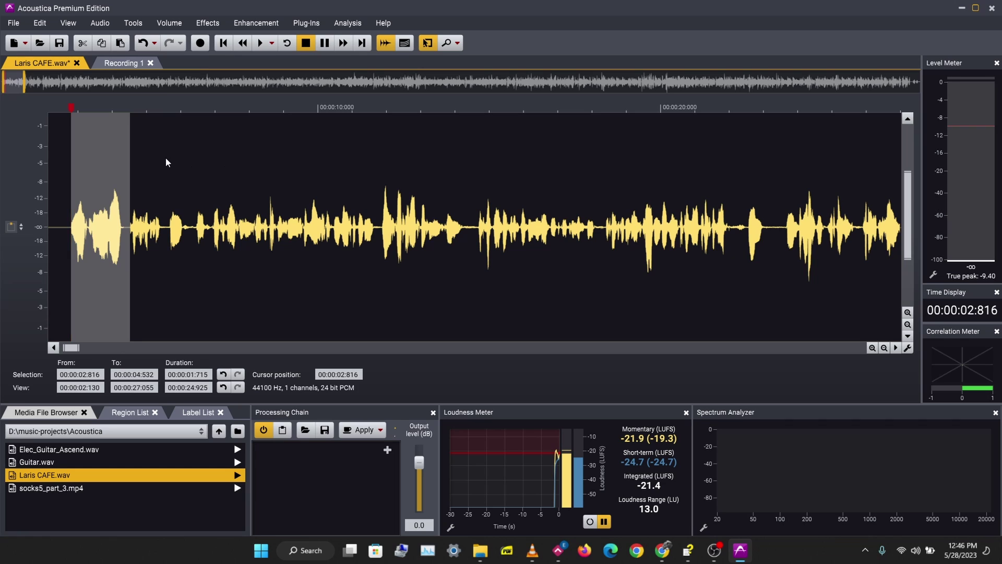
key(space)
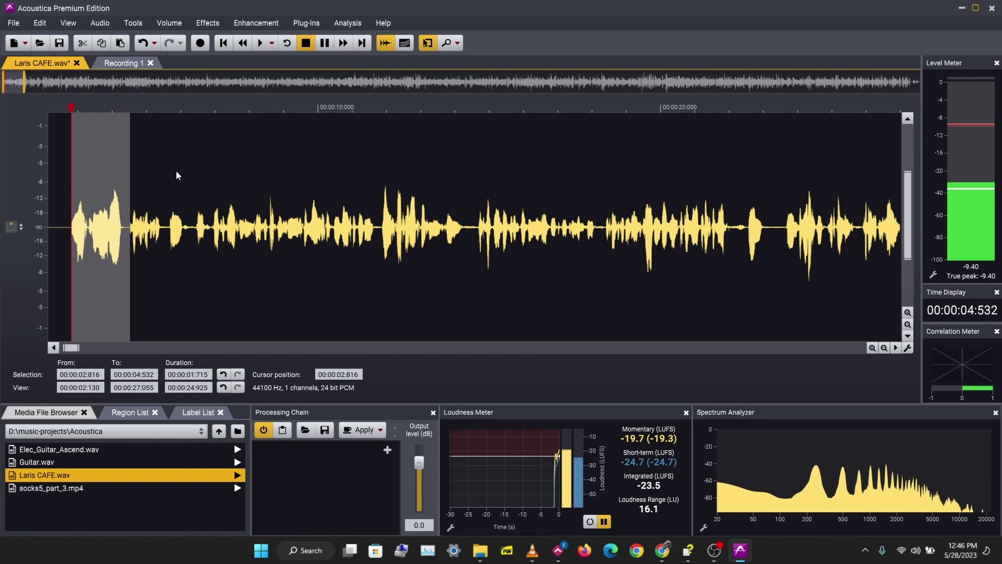
key(ctrl+z)
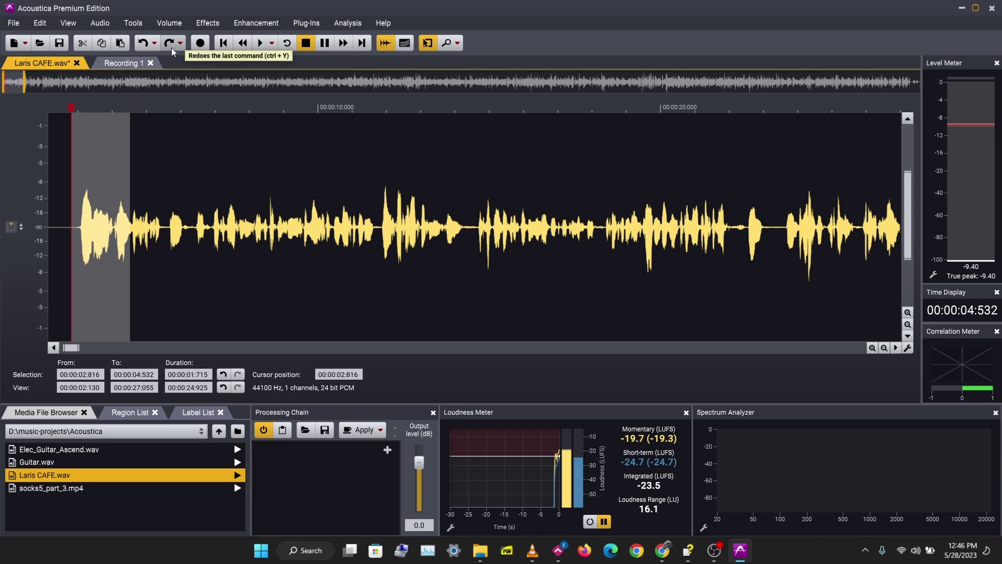
- Zoom out to the full 20:30 recording and clear the selection
scroll(355, 197, down, 10)
click(351, 199)
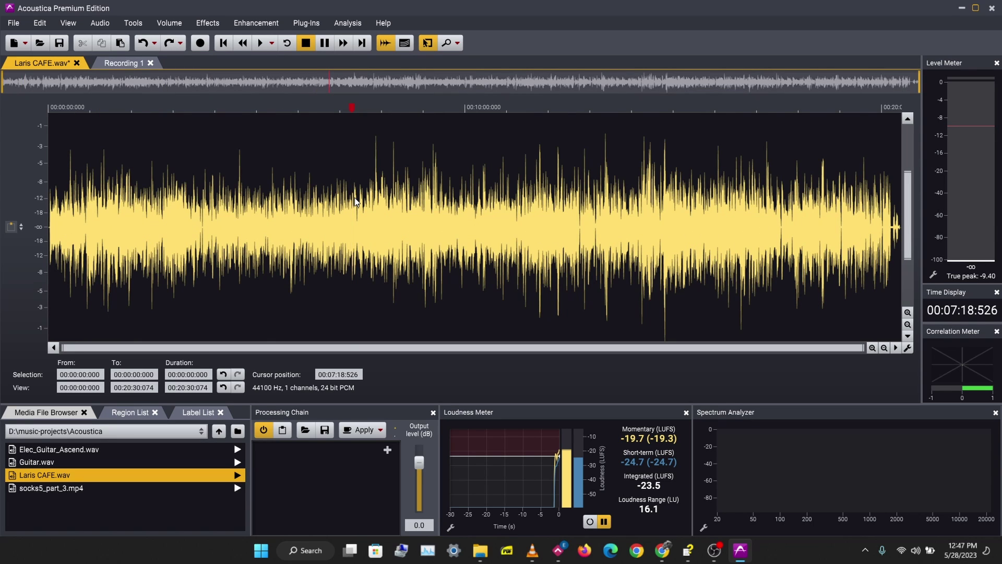